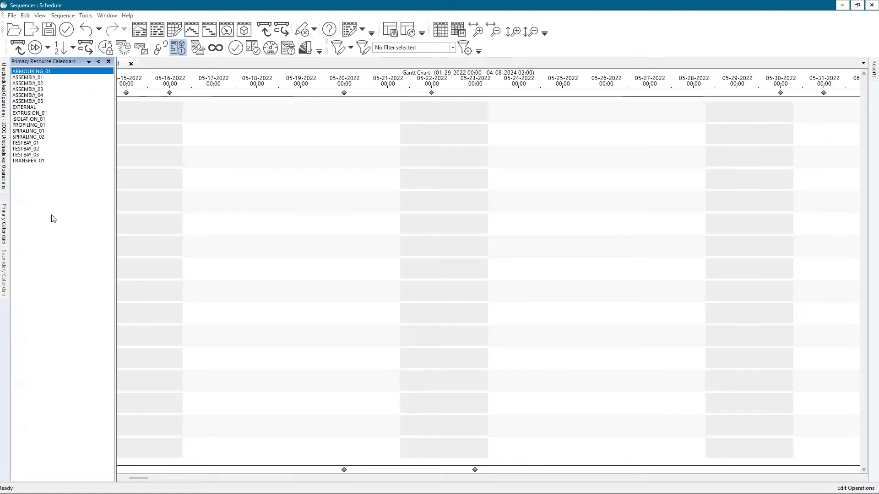
Display the primary resource calendars and open the calendar for ASSEMBLY_01.
{"action": "left_click", "coordinate": [40, 15]}
{"action": "mouse_move", "coordinate": [84, 118]}
{"action": "left_click", "coordinate": [221, 120]}
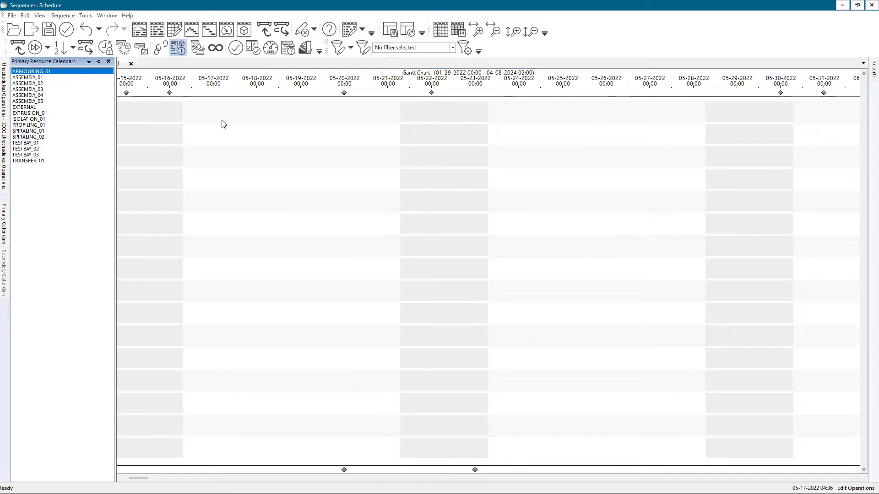
{"action": "double_click", "coordinate": [44, 78]}
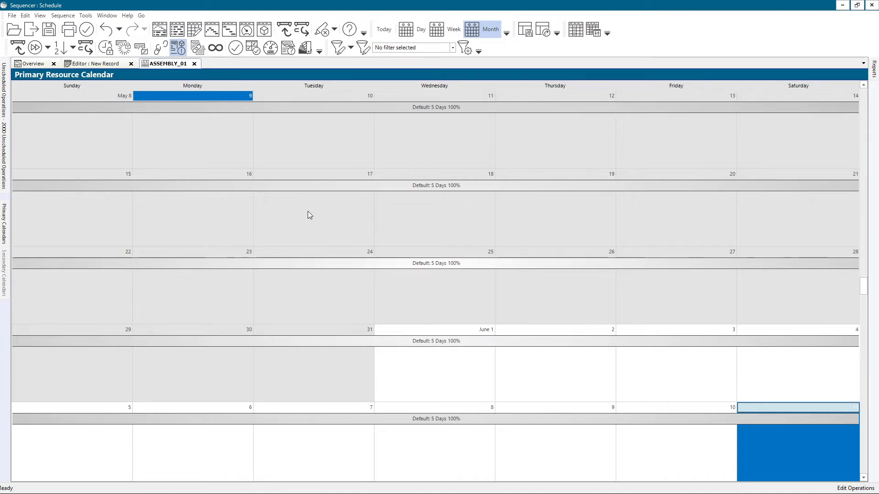
Start a Vacation/Holiday period on 05-18-2022 in the ASSEMBLY_01 calendar and select all resources to apply it to.
{"action": "double_click", "coordinate": [405, 209]}
{"action": "left_click", "coordinate": [418, 213]}
{"action": "left_click", "coordinate": [424, 325]}
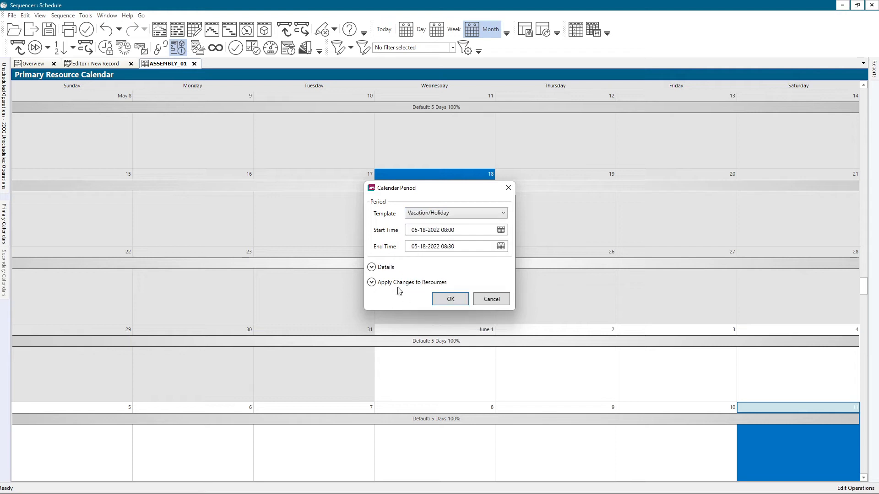
{"action": "left_click", "coordinate": [379, 284]}
{"action": "right_click", "coordinate": [396, 318]}
{"action": "left_click", "coordinate": [426, 344]}
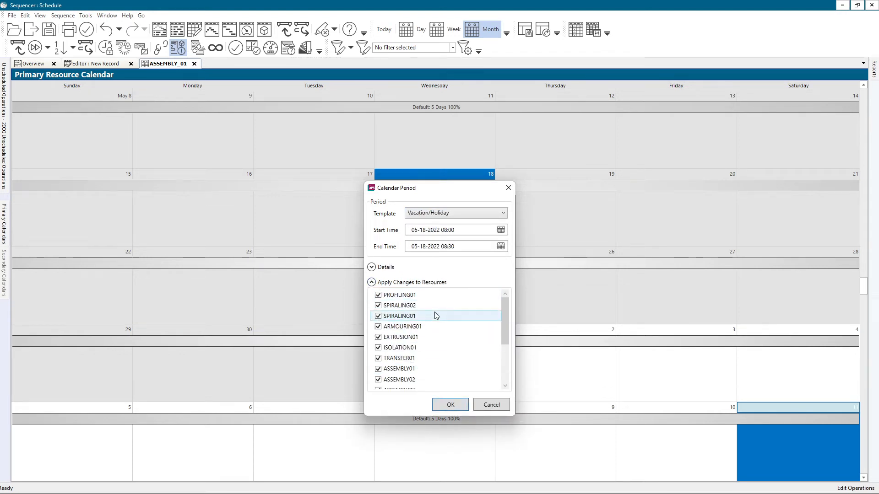
{"action": "left_click", "coordinate": [500, 246]}
{"action": "left_click", "coordinate": [446, 247]}
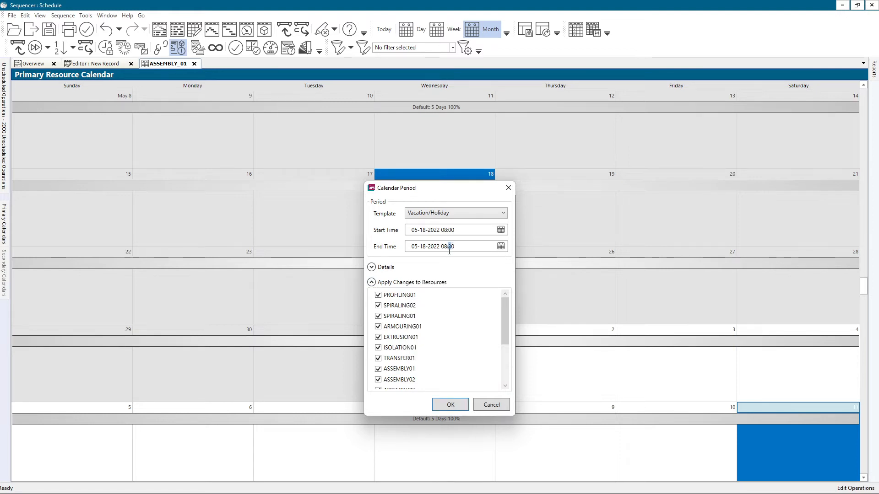
{"action": "type", "text": "0"}
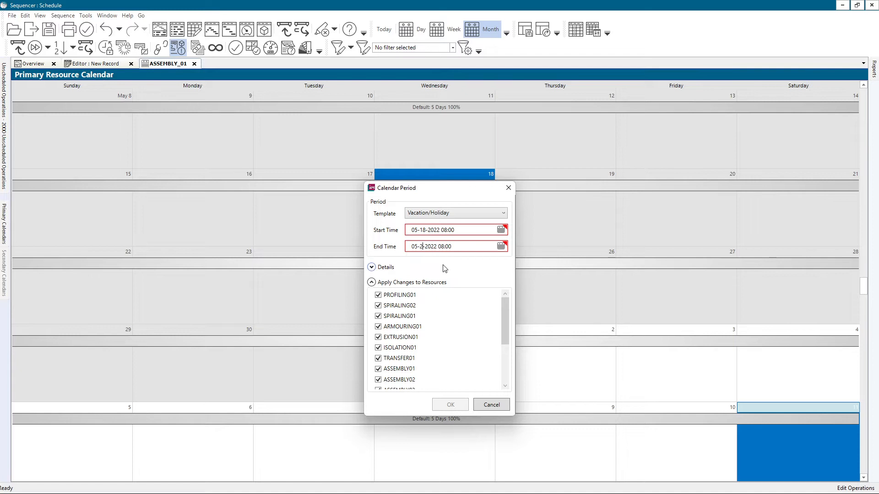
{"action": "type", "text": "0"}
{"action": "left_click", "coordinate": [450, 404]}
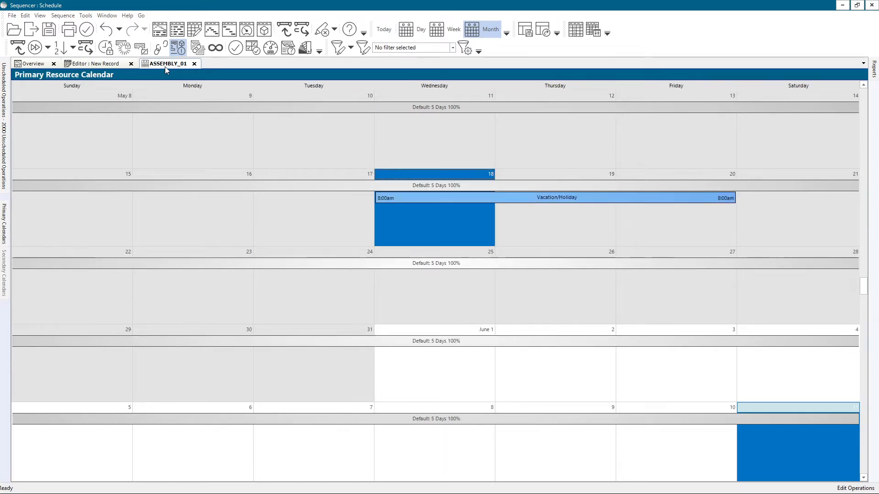
Examine the holiday period across all resources on the overview Gantt chart.
{"action": "left_click", "coordinate": [31, 64]}
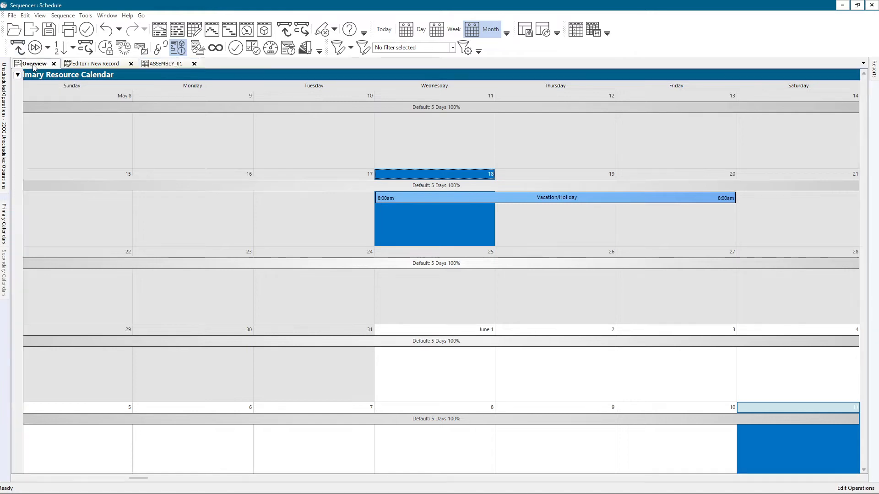
{"action": "scroll", "coordinate": [315, 124], "scroll_direction": "down", "scroll_amount": 2}
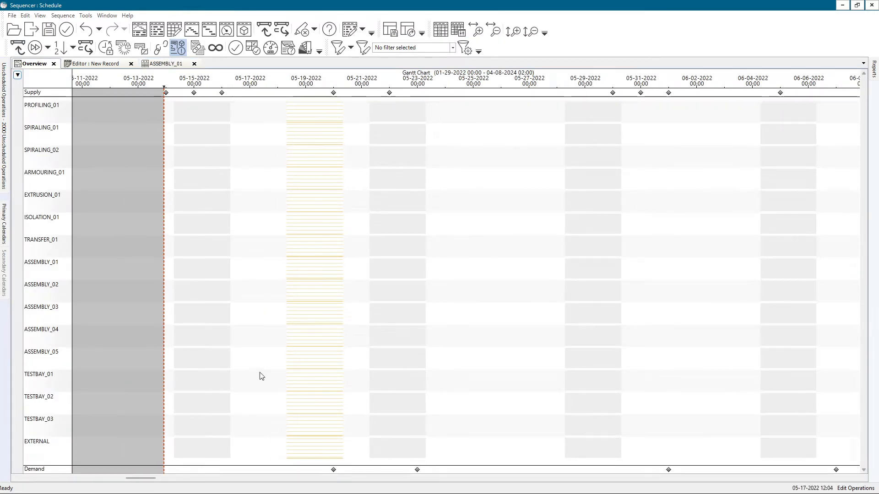
{"action": "left_click", "coordinate": [161, 64]}
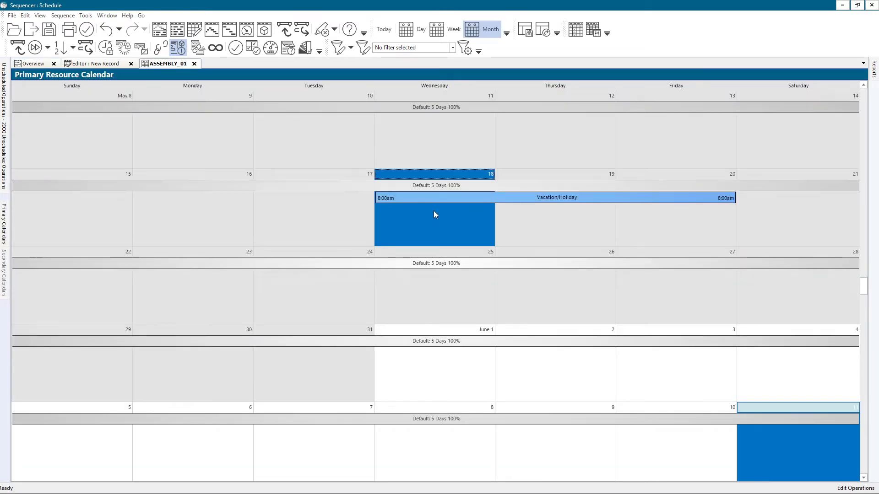
{"action": "left_click", "coordinate": [58, 66]}
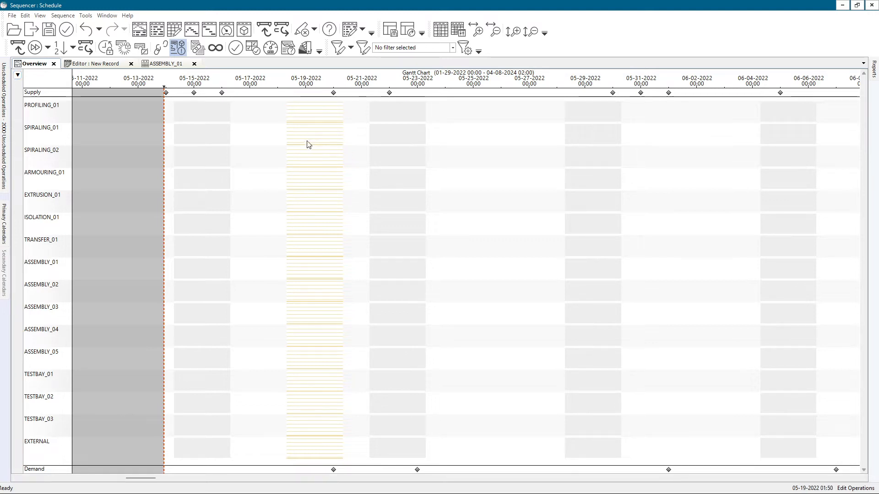
Delete the Vacation/Holiday period from the ASSEMBLY_01 calendar and close that calendar.
{"action": "left_click", "coordinate": [172, 65]}
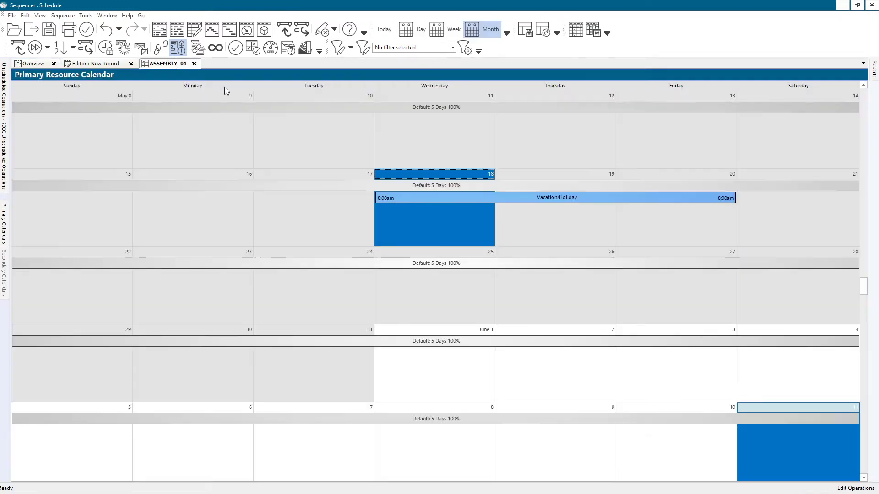
{"action": "right_click", "coordinate": [465, 203]}
{"action": "left_click", "coordinate": [479, 207]}
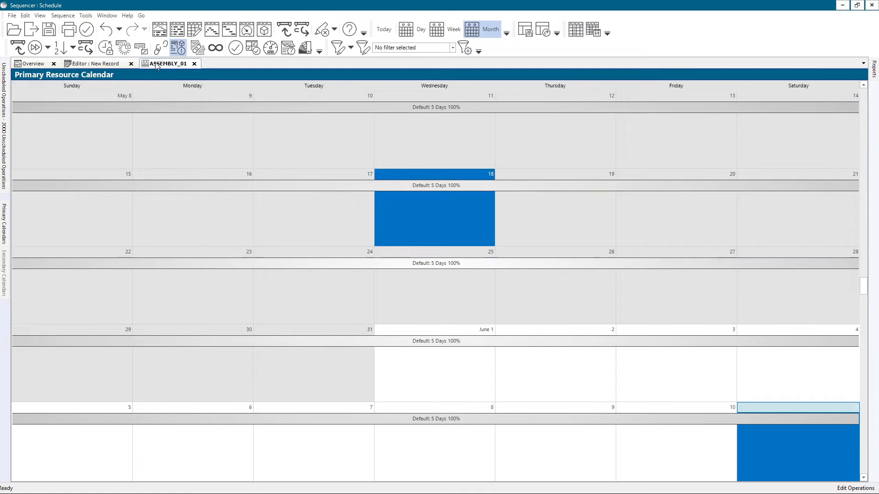
{"action": "left_click", "coordinate": [194, 64]}
Delete the Vacation/Holiday period from the ARMOURING_01 primary calendar and close that calendar.
{"action": "mouse_move", "coordinate": [4, 222]}
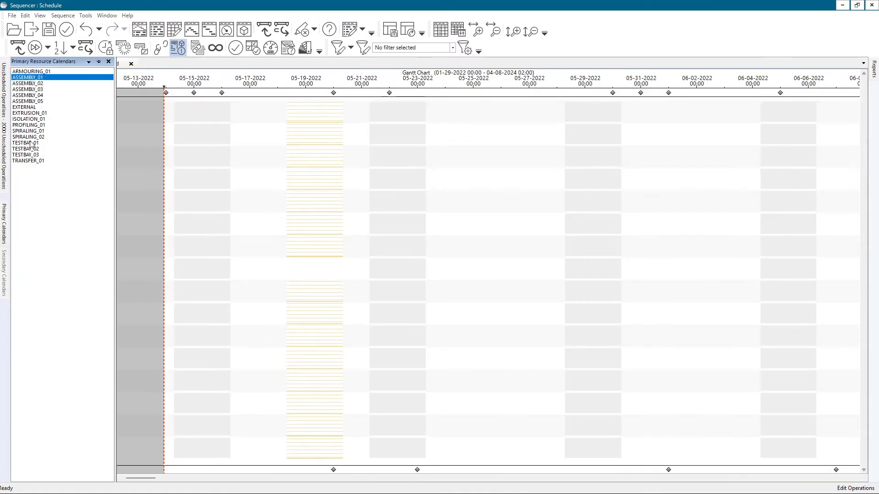
{"action": "double_click", "coordinate": [31, 71]}
{"action": "right_click", "coordinate": [443, 204]}
{"action": "left_click", "coordinate": [454, 209]}
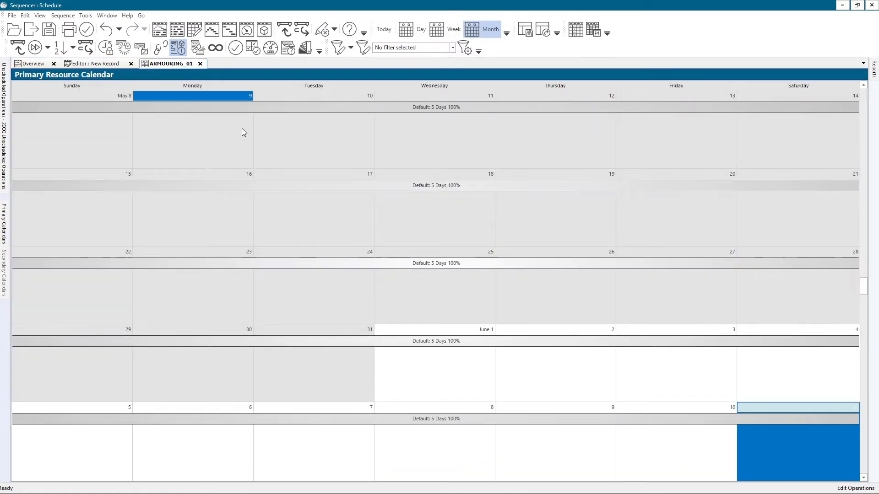
{"action": "left_click", "coordinate": [200, 63]}
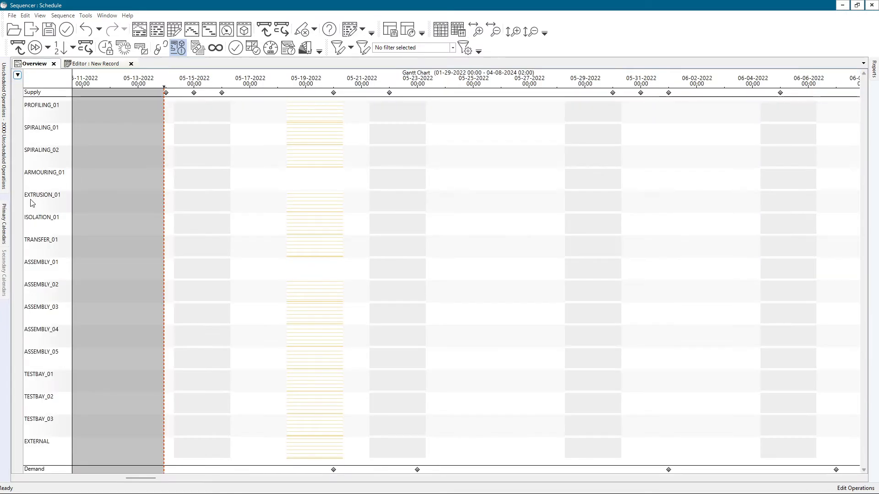
Open the primary calendars of all resources, ARMOURING_01 through TRANSFER_01, together in one calendar window.
{"action": "mouse_move", "coordinate": [4, 232]}
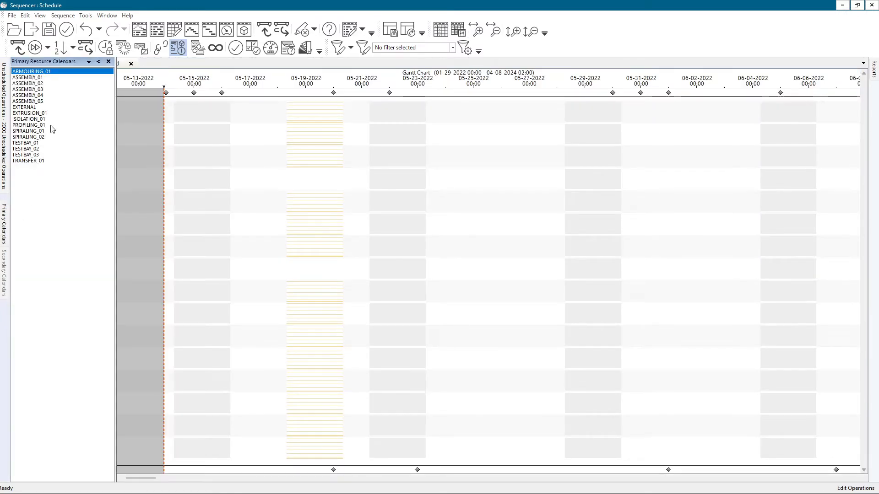
{"action": "left_click", "coordinate": [40, 162], "text": "shift"}
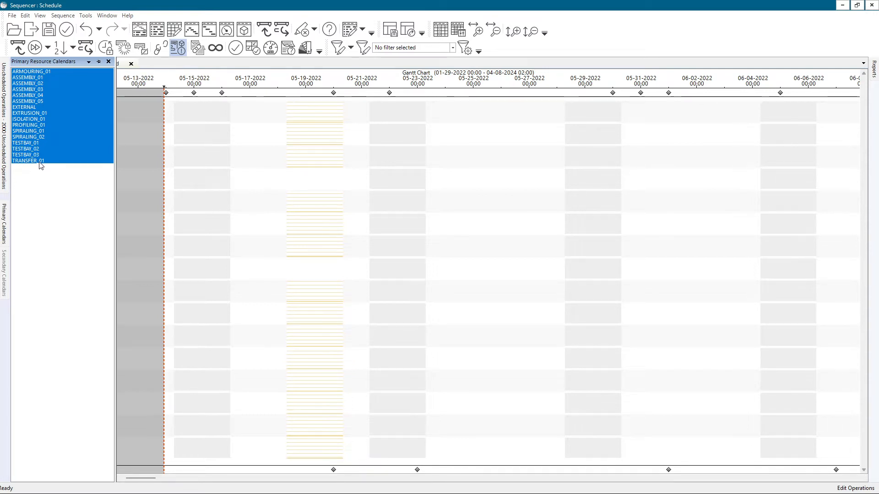
{"action": "left_click", "coordinate": [48, 119]}
{"action": "left_click_drag", "start_coordinate": [46, 72], "coordinate": [42, 169]}
{"action": "right_click", "coordinate": [35, 113]}
{"action": "left_click", "coordinate": [49, 117]}
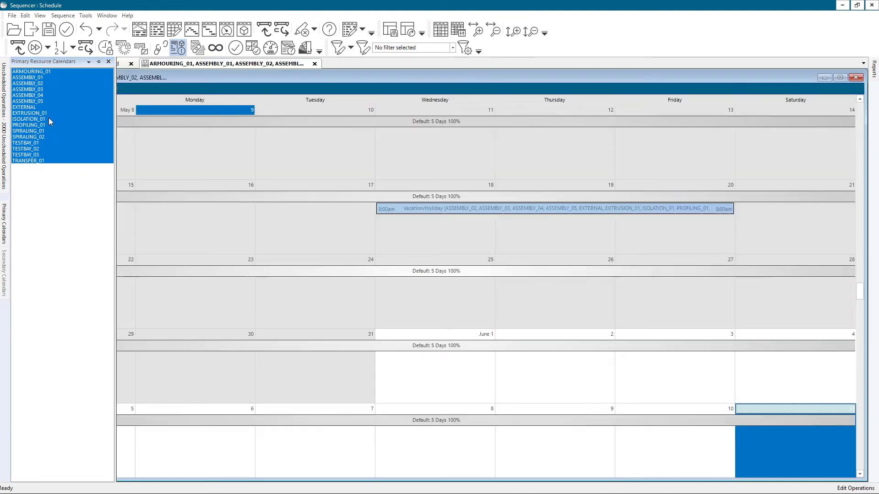
Delete the shared Vacation/Holiday period from the combined resource calendar and close it.
{"action": "left_click", "coordinate": [413, 194]}
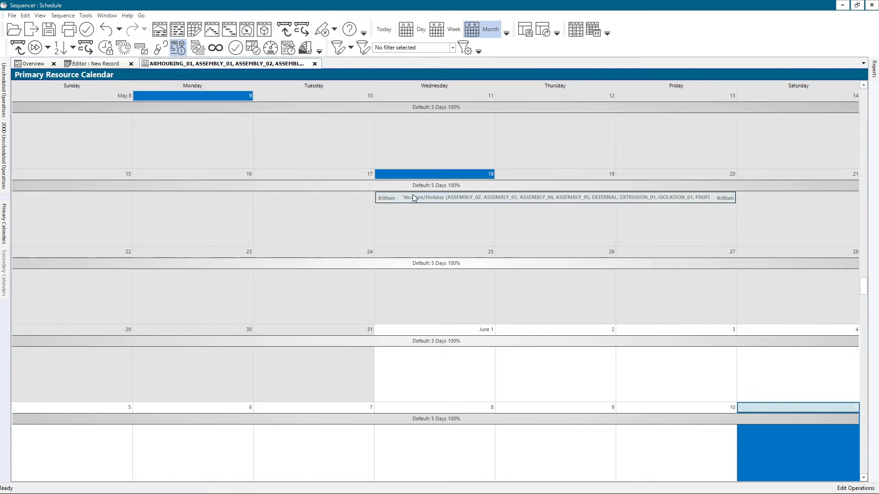
{"action": "left_click", "coordinate": [467, 205]}
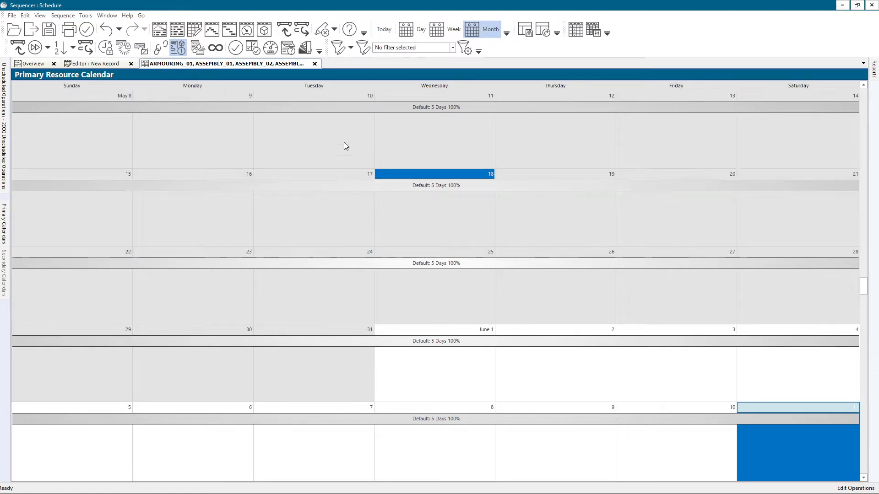
{"action": "left_click", "coordinate": [314, 64]}
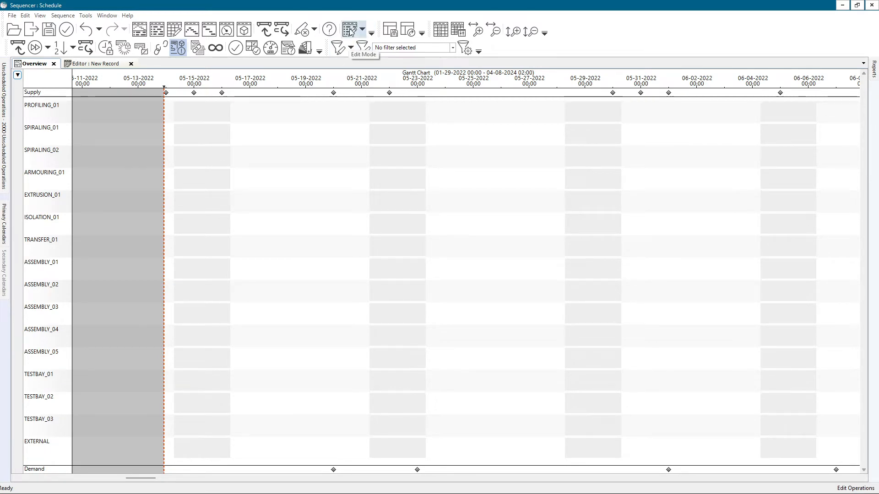
Switch the Gantt chart to Calendar Edit Mode.
{"action": "left_click", "coordinate": [363, 31]}
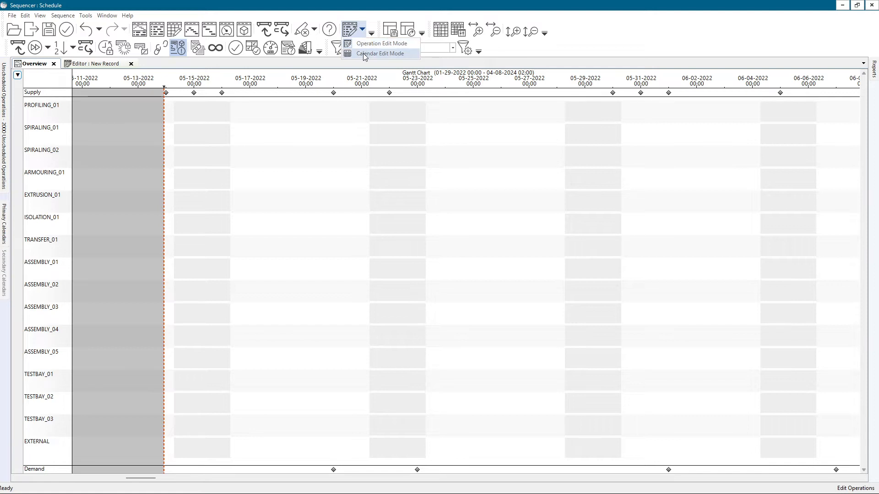
{"action": "left_click", "coordinate": [40, 16]}
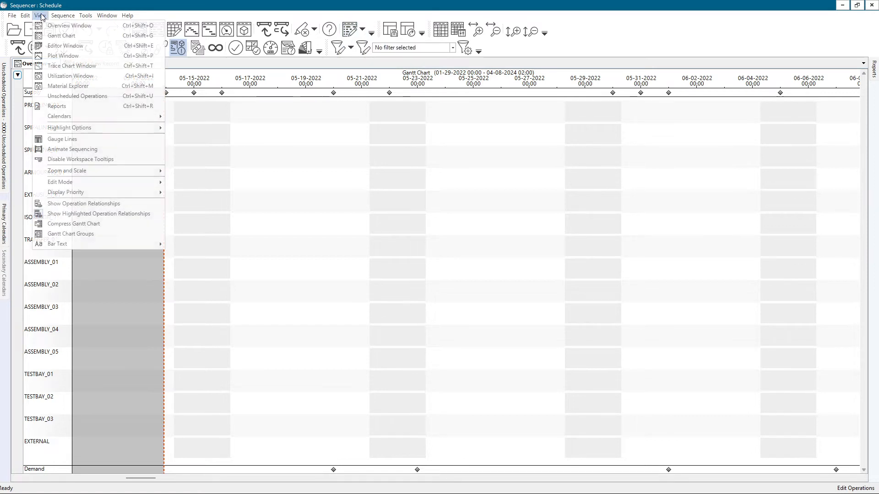
{"action": "mouse_move", "coordinate": [68, 183]}
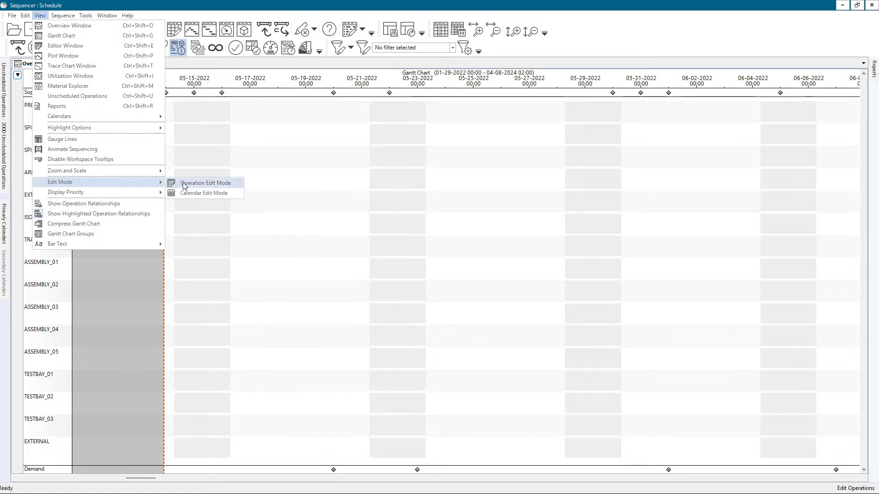
{"action": "left_click", "coordinate": [203, 194]}
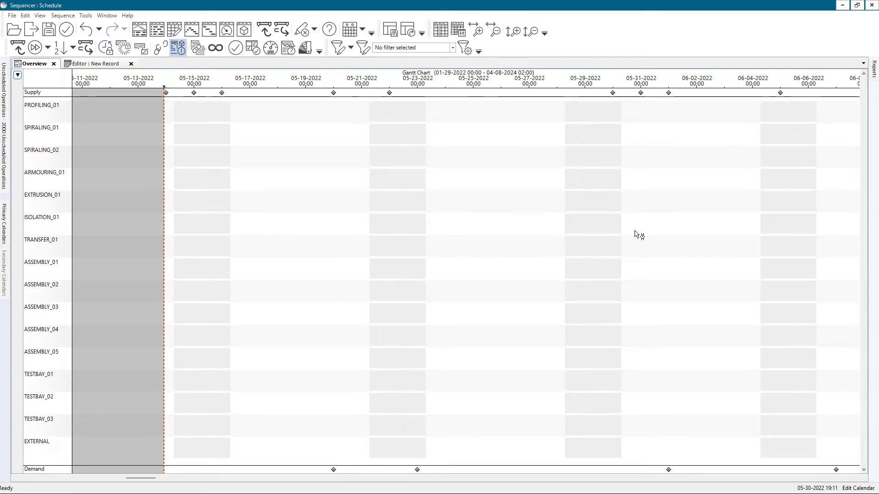
Try moving the red dashed time line on the Gantt chart to about 05-28-2022 and back to about 05-12-2022.
{"action": "left_click", "coordinate": [583, 230]}
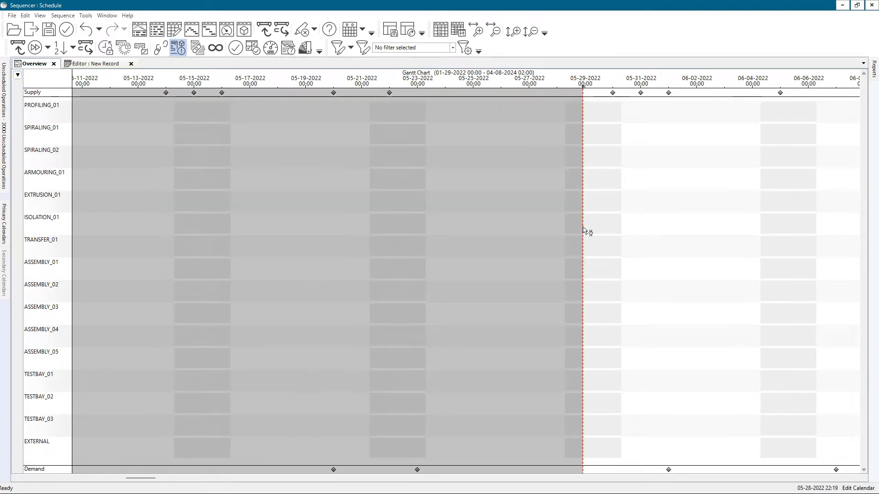
{"action": "left_click", "coordinate": [111, 213]}
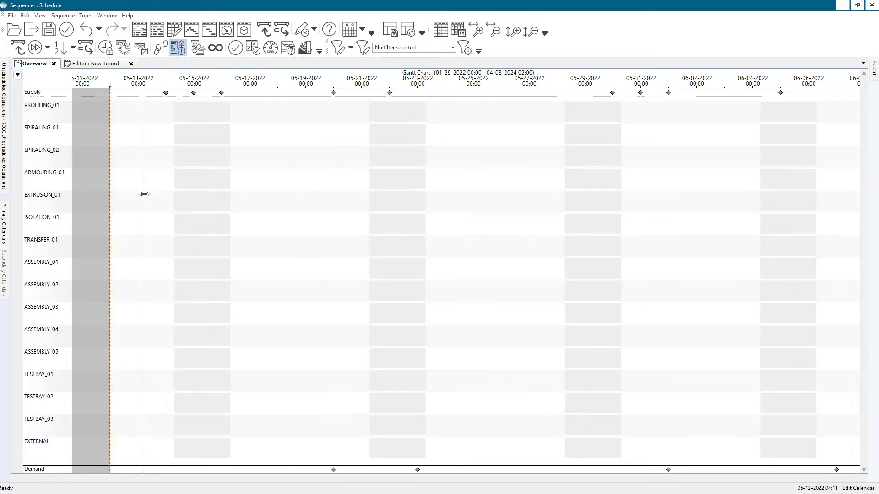
{"action": "left_click_drag", "start_coordinate": [144, 194], "coordinate": [147, 195]}
{"action": "left_click", "coordinate": [247, 210]}
{"action": "scroll", "coordinate": [773, 224], "scroll_direction": "up", "scroll_amount": 1}
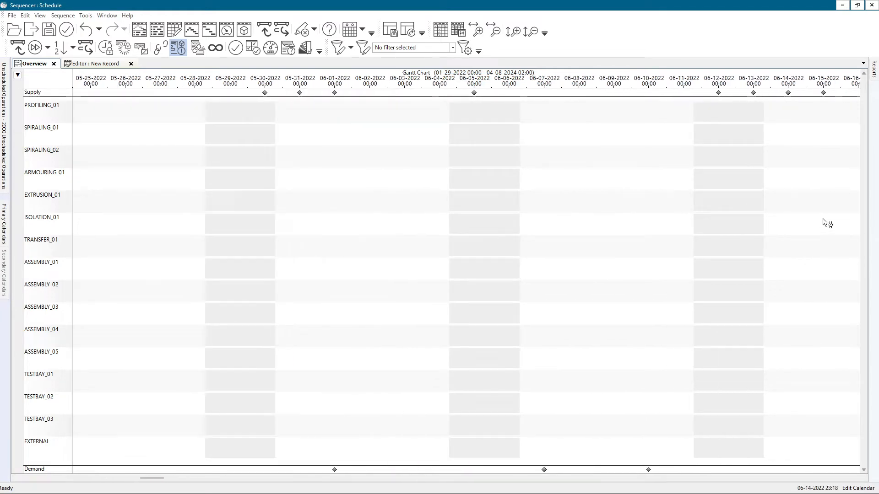
{"action": "scroll", "coordinate": [828, 223], "scroll_direction": "up", "scroll_amount": 4}
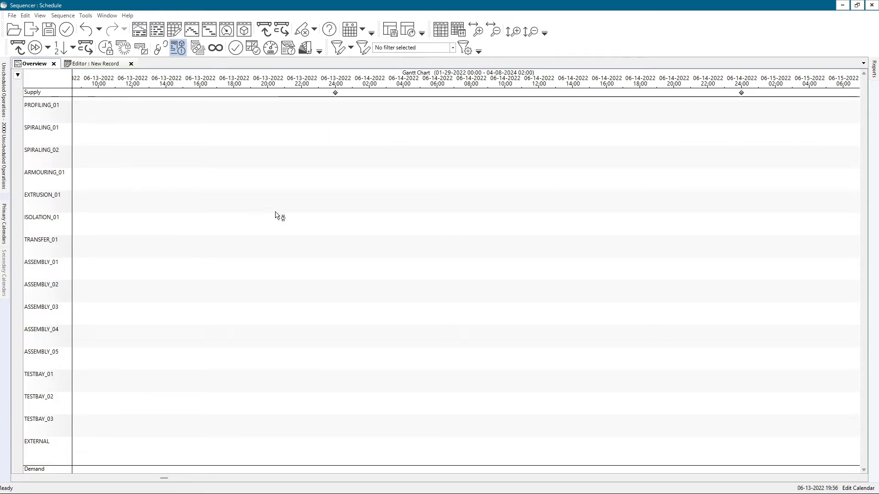
{"action": "left_click_drag", "start_coordinate": [72, 144], "coordinate": [629, 194]}
{"action": "scroll", "coordinate": [456, 187], "scroll_direction": "down", "scroll_amount": 10}
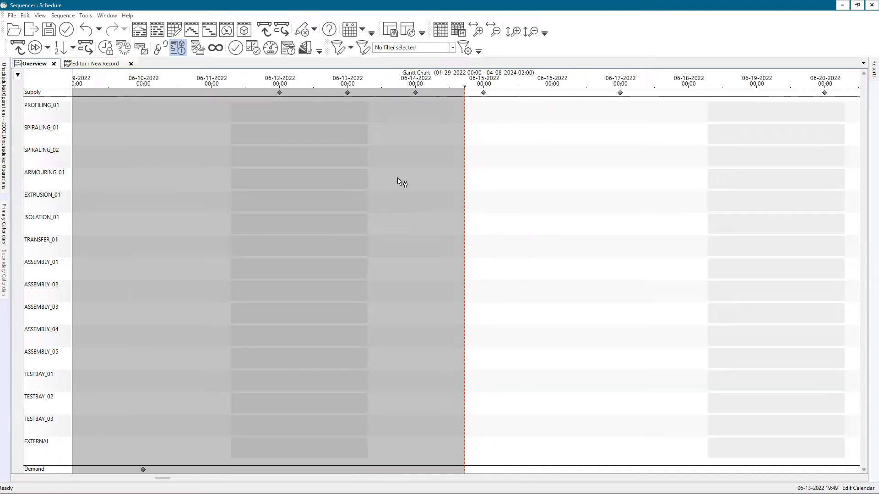
{"action": "scroll", "coordinate": [302, 173], "scroll_direction": "down", "scroll_amount": 5}
{"action": "left_click_drag", "start_coordinate": [72, 142], "coordinate": [114, 150]}
{"action": "scroll", "coordinate": [119, 160], "scroll_direction": "up", "scroll_amount": 10}
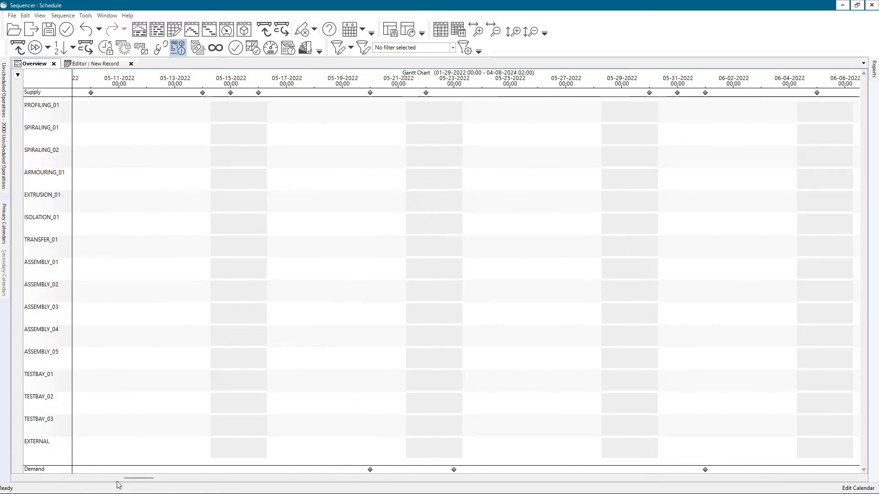
{"action": "left_click_drag", "start_coordinate": [128, 479], "coordinate": [121, 480]}
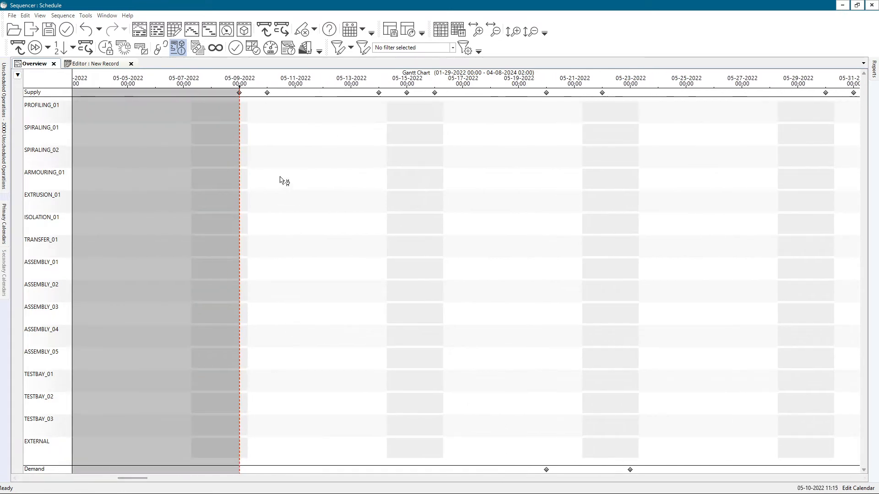
{"action": "mouse_move", "coordinate": [280, 180]}
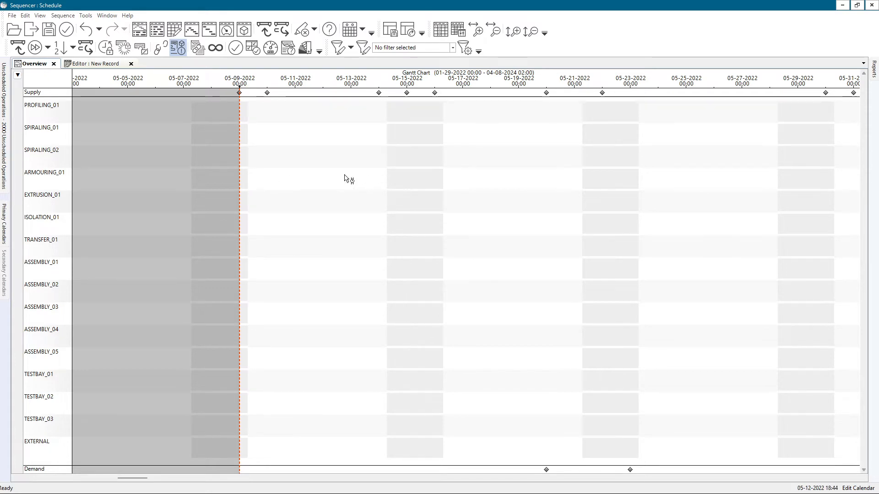
{"action": "mouse_move", "coordinate": [345, 178]}
{"action": "mouse_move", "coordinate": [393, 185]}
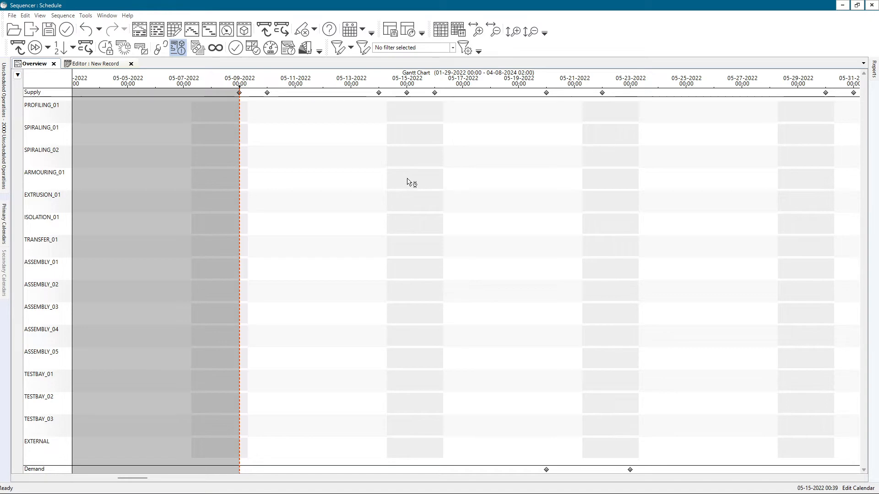
Open ARMOURING_01's off-shift weekend period from 05-14-2022 to 05-16-2022 and set its template to Overtime.
{"action": "double_click", "coordinate": [407, 182]}
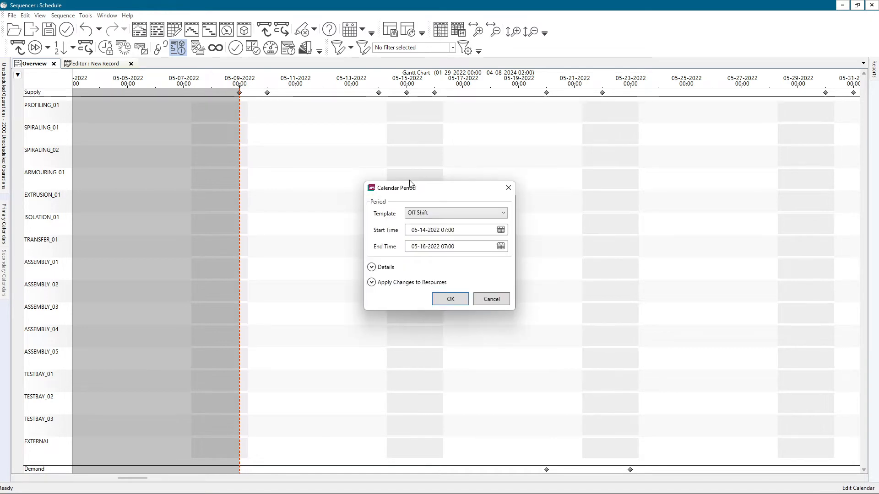
{"action": "left_click_drag", "start_coordinate": [477, 158], "coordinate": [531, 130]}
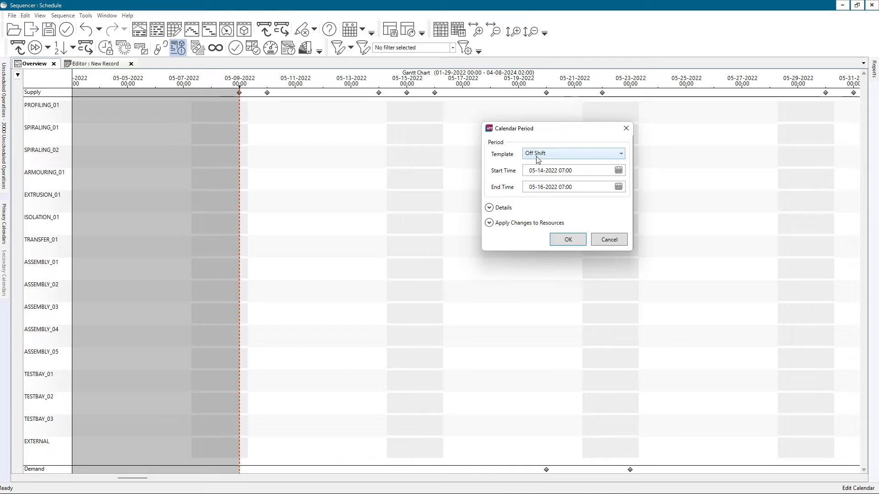
{"action": "left_click", "coordinate": [536, 157]}
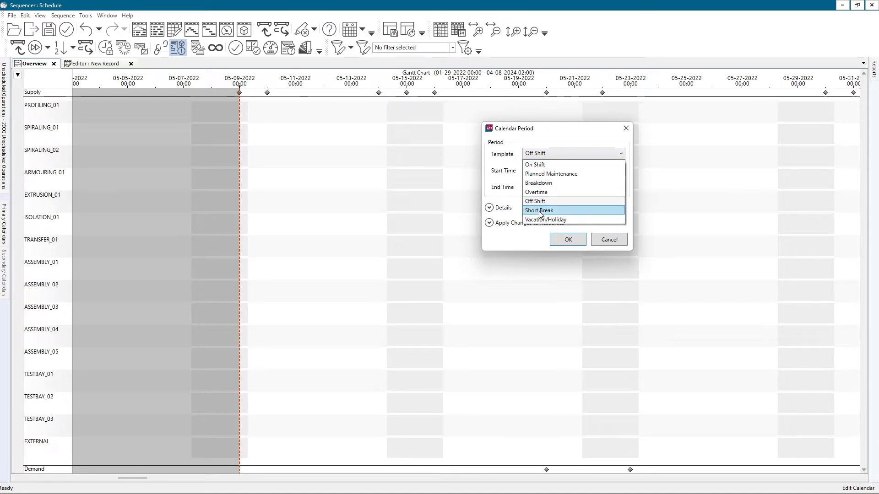
{"action": "left_click", "coordinate": [499, 176]}
{"action": "left_click_drag", "start_coordinate": [575, 170], "coordinate": [500, 174]}
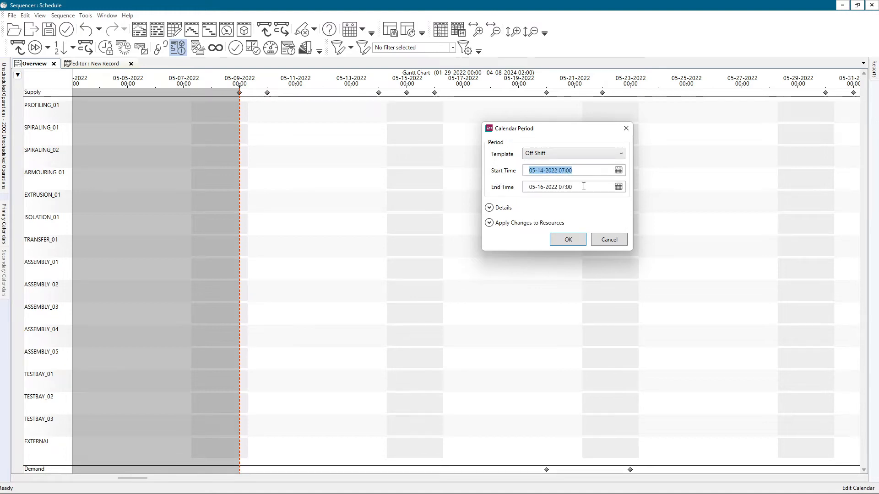
{"action": "left_click_drag", "start_coordinate": [583, 187], "coordinate": [498, 187]}
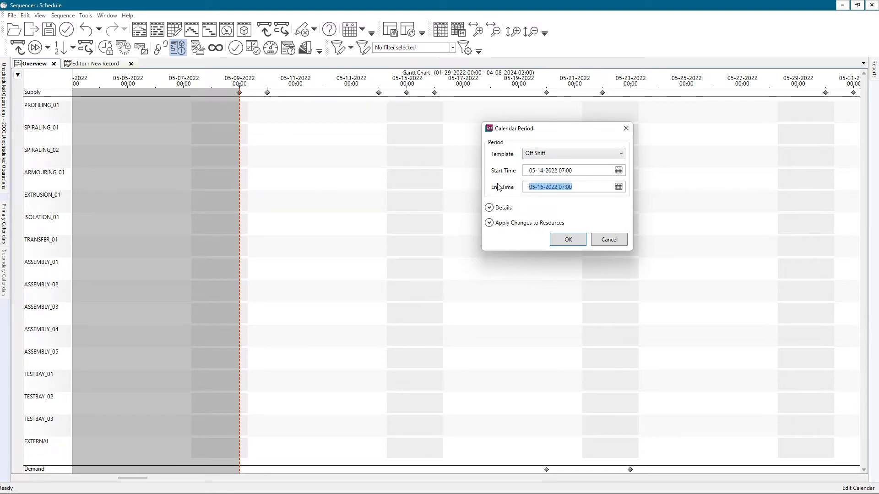
{"action": "left_click", "coordinate": [541, 162]}
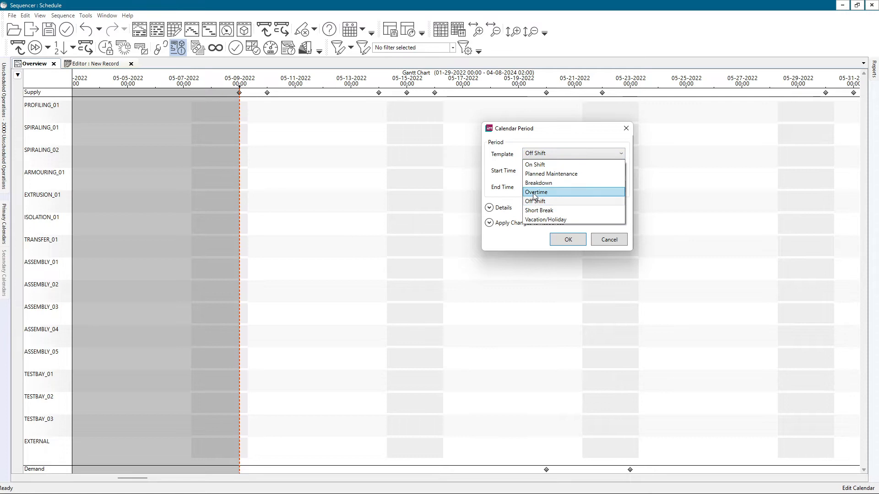
{"action": "left_click", "coordinate": [532, 196]}
Include SPIRALING02 and SPIRALING01 in the overtime change, reveal the efficiency and cost factor details, and apply the period.
{"action": "left_click", "coordinate": [489, 222]}
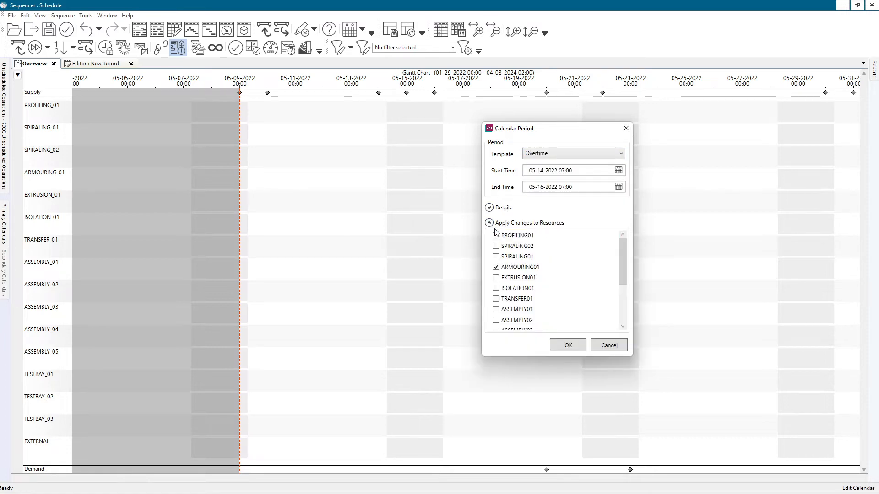
{"action": "left_click", "coordinate": [495, 247]}
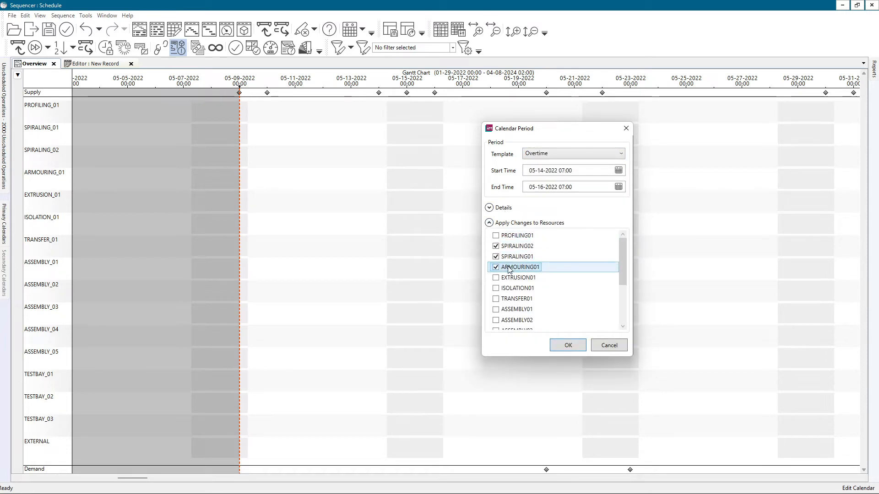
{"action": "left_click", "coordinate": [489, 207]}
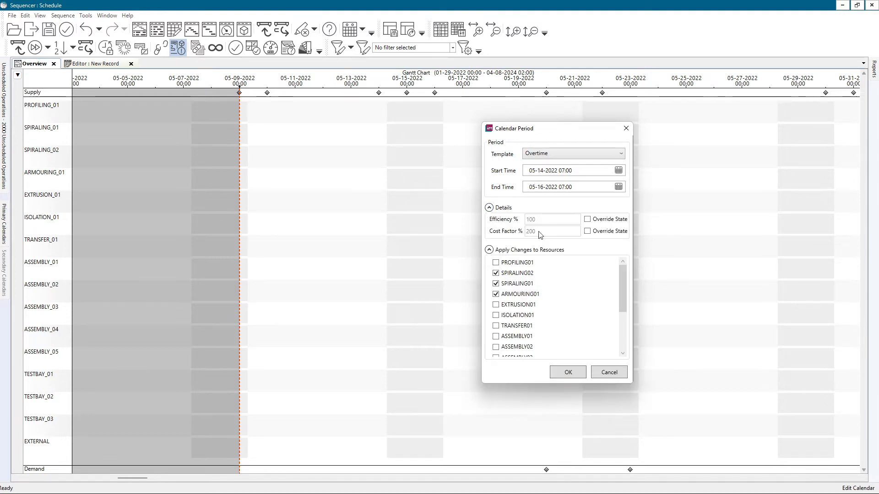
{"action": "left_click", "coordinate": [587, 219]}
{"action": "left_click", "coordinate": [587, 220]}
{"action": "left_click_drag", "start_coordinate": [577, 172], "coordinate": [505, 174]}
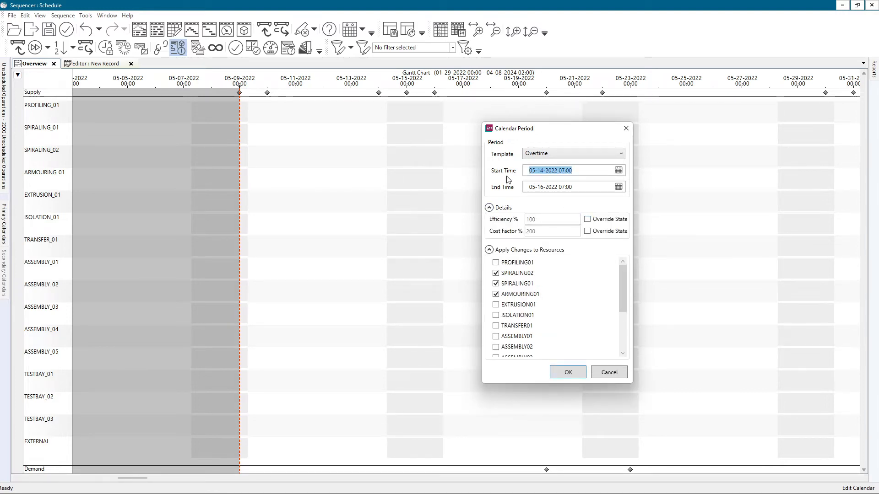
{"action": "left_click_drag", "start_coordinate": [575, 187], "coordinate": [505, 185]}
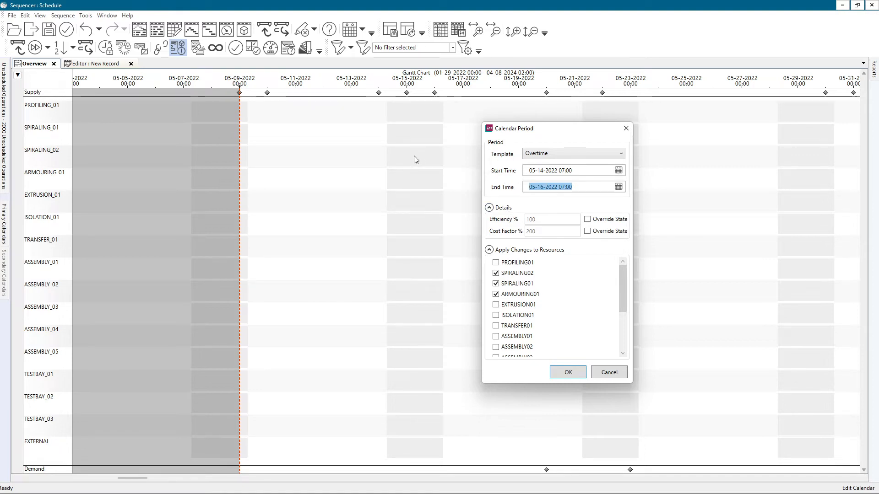
{"action": "left_click", "coordinate": [553, 374]}
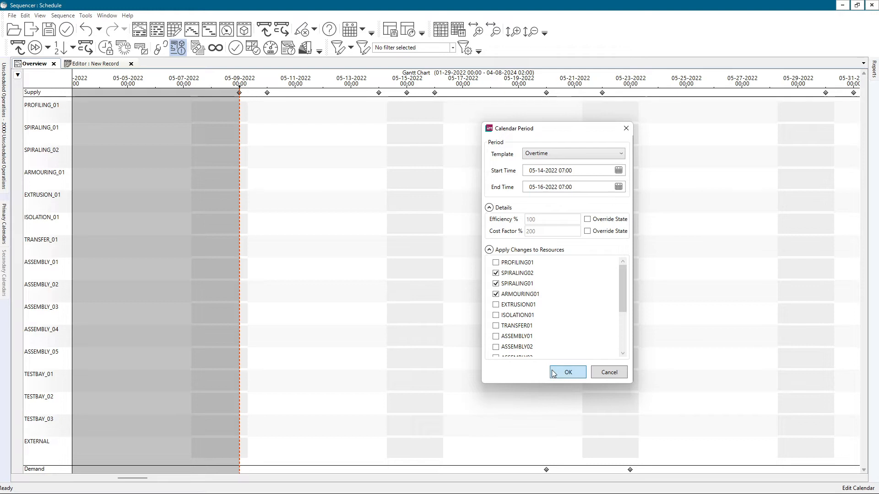
Try applying the Planned Maintenance template to EXTRUSION_01's whole on-shift period from 05-09-2022 to 05-14-2022, and undo it.
{"action": "scroll", "coordinate": [379, 206], "scroll_direction": "down", "scroll_amount": 1}
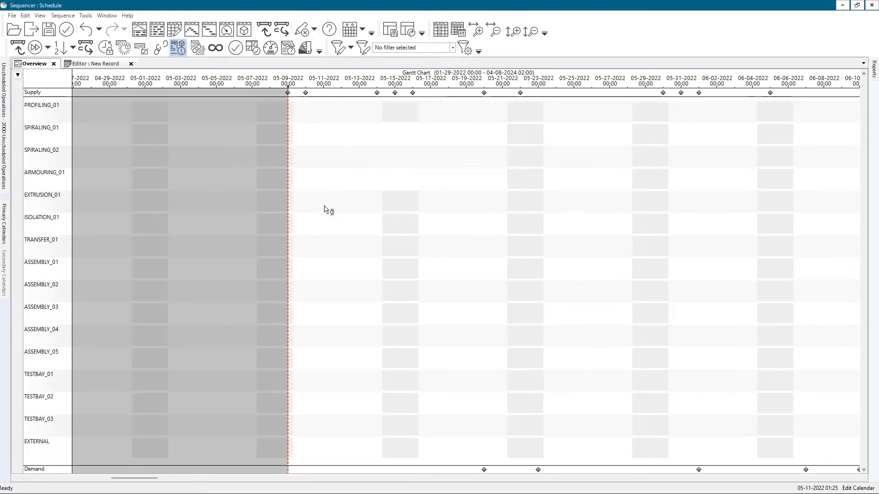
{"action": "scroll", "coordinate": [315, 207], "scroll_direction": "up", "scroll_amount": 2}
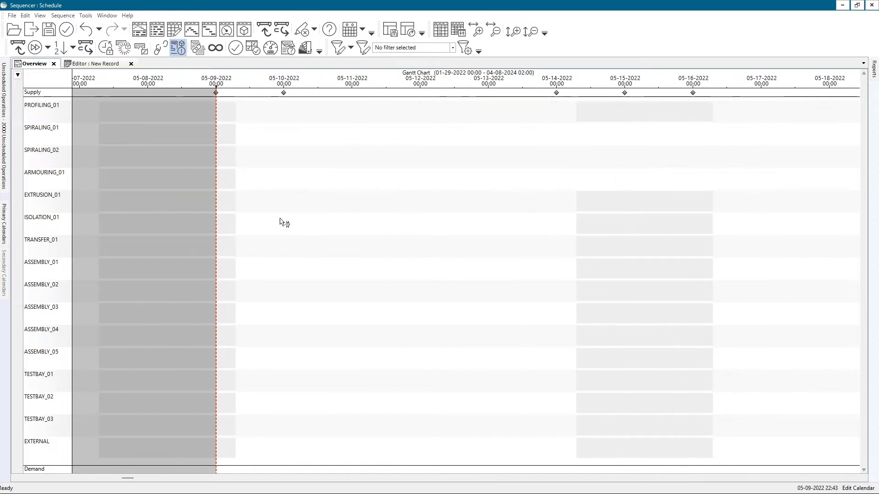
{"action": "double_click", "coordinate": [357, 201]}
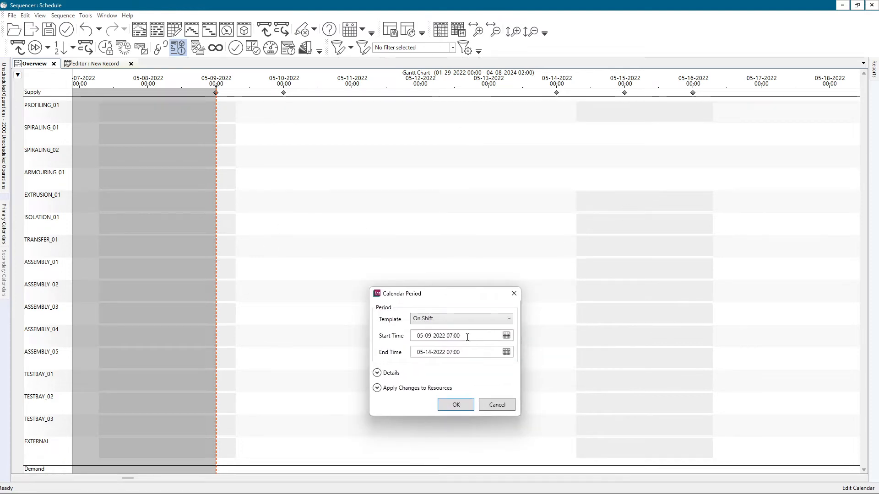
{"action": "left_click", "coordinate": [451, 319]}
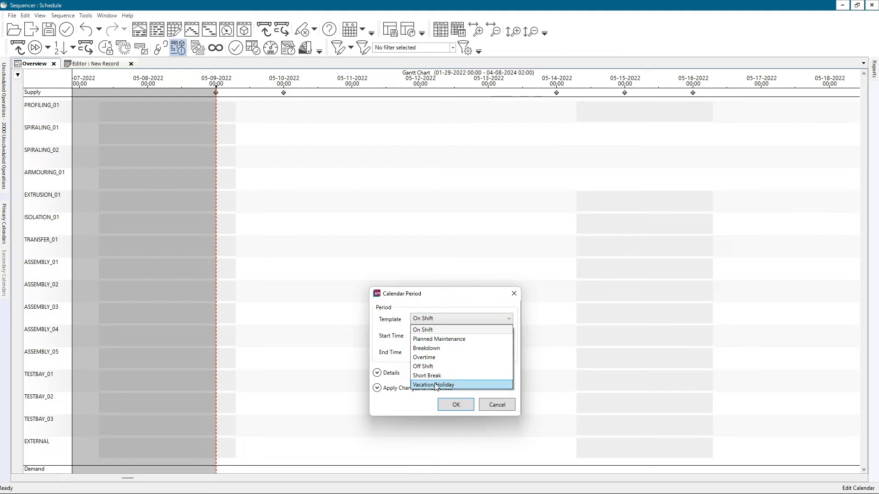
{"action": "left_click", "coordinate": [439, 339]}
{"action": "left_click", "coordinate": [455, 405]}
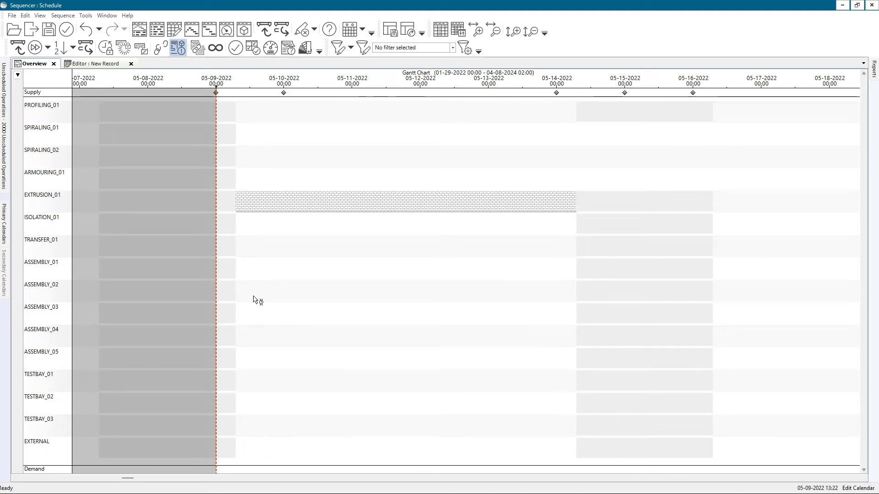
{"action": "key", "text": "ctrl+z"}
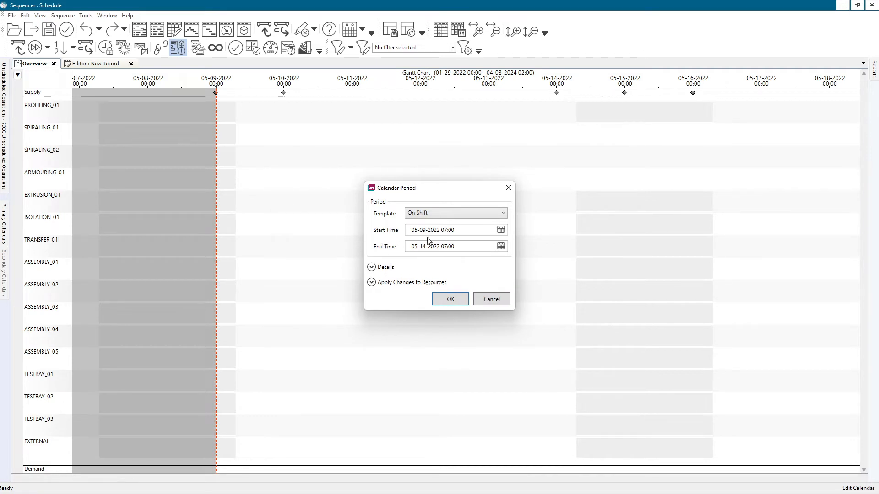
{"action": "left_click", "coordinate": [435, 216]}
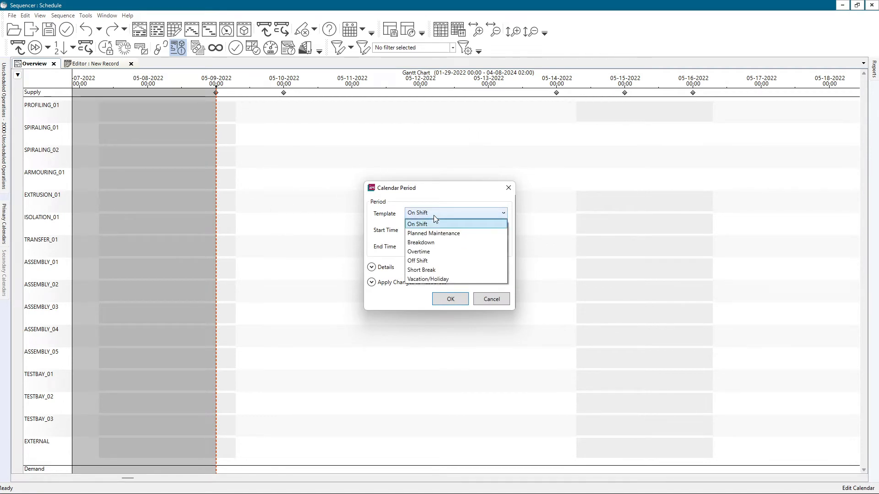
{"action": "left_click", "coordinate": [431, 242]}
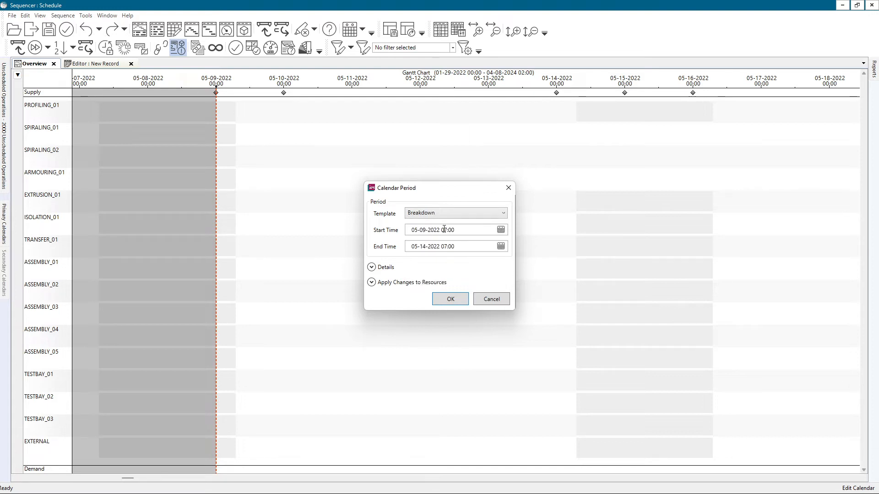
{"action": "left_click", "coordinate": [421, 230]}
{"action": "type", "text": "11"}
{"action": "left_click", "coordinate": [425, 246]}
{"action": "type", "text": "12"}
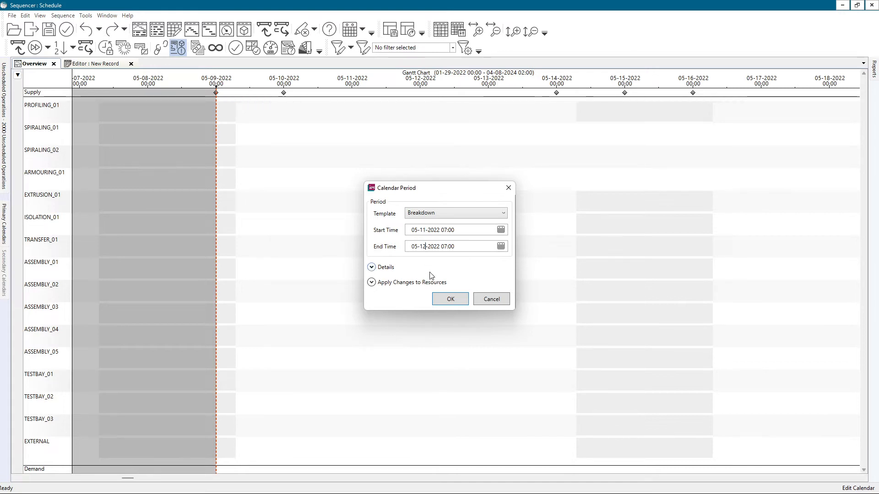
{"action": "left_click", "coordinate": [436, 214]}
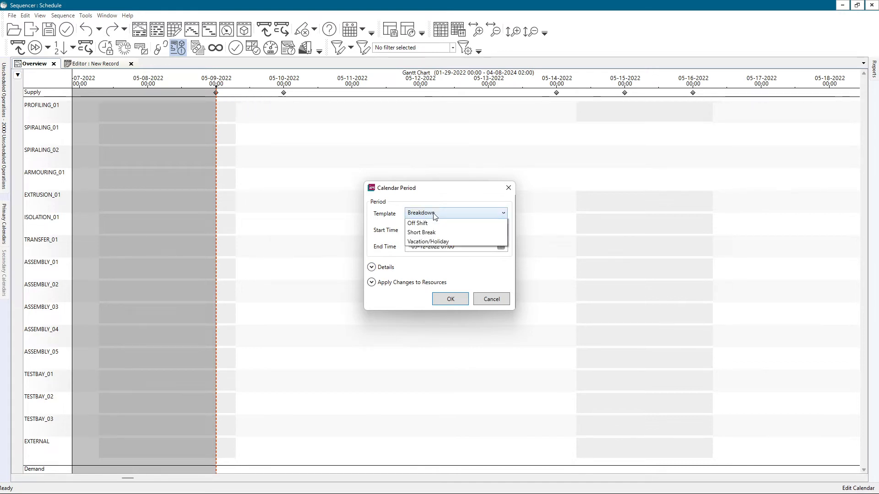
{"action": "left_click", "coordinate": [412, 232]}
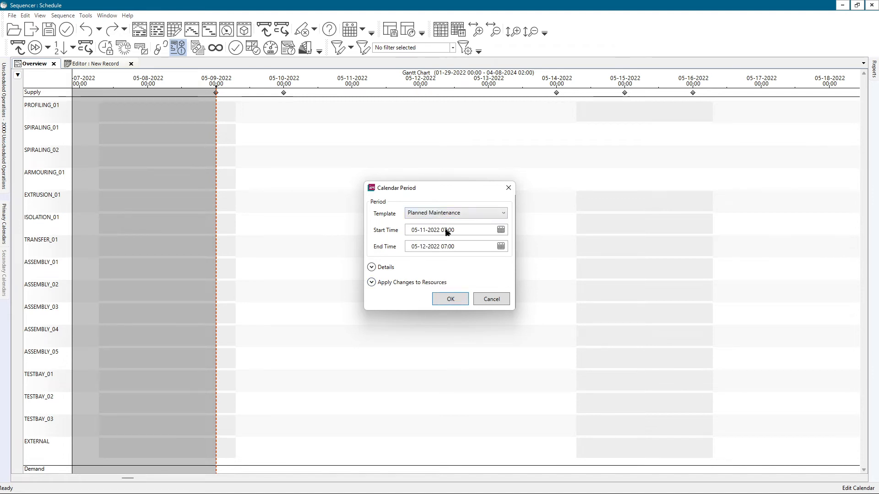
{"action": "left_click", "coordinate": [447, 299]}
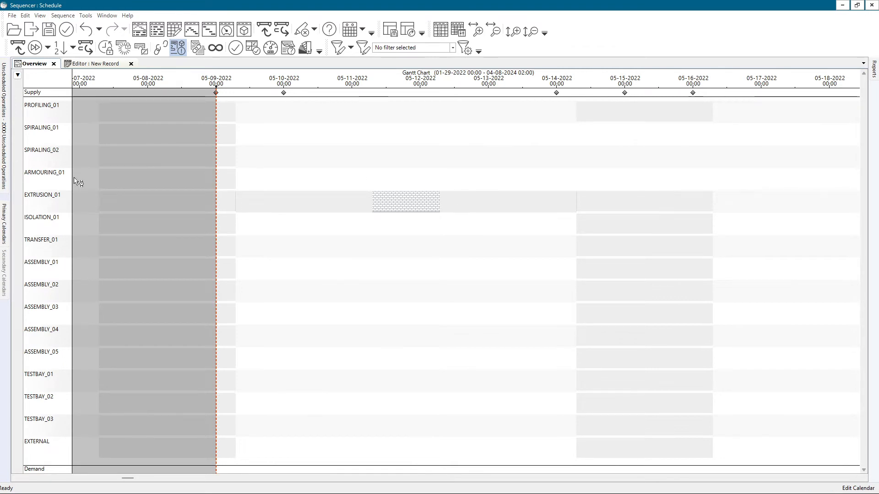
Open the EXTRUSION_01 primary resource calendar and examine its Off Shift and Planned Maintenance periods for the week of May 8.
{"action": "mouse_move", "coordinate": [6, 224]}
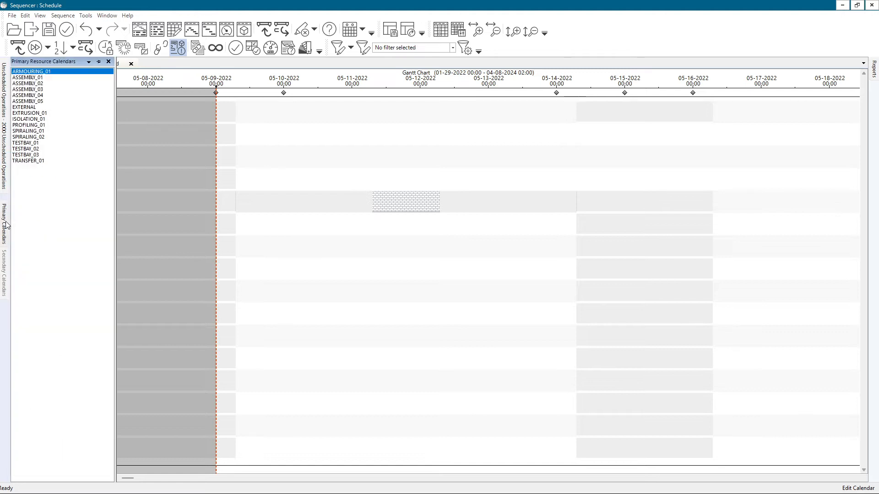
{"action": "double_click", "coordinate": [44, 113]}
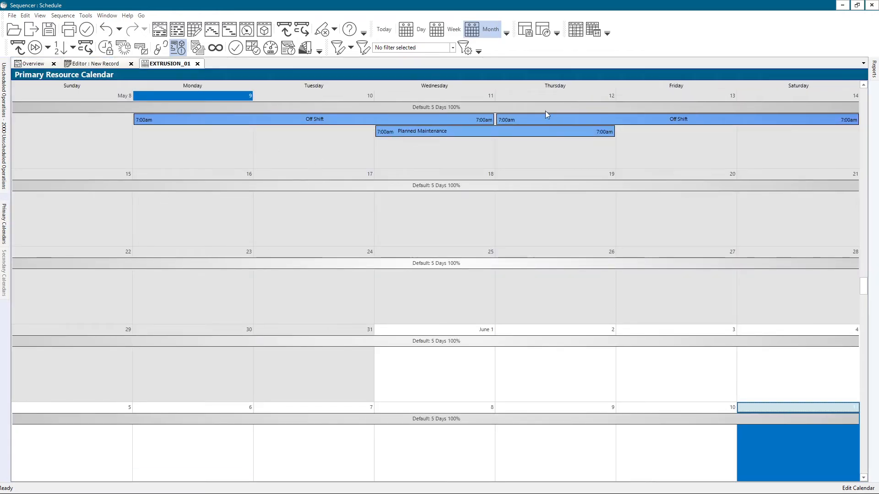
{"action": "right_click", "coordinate": [416, 136]}
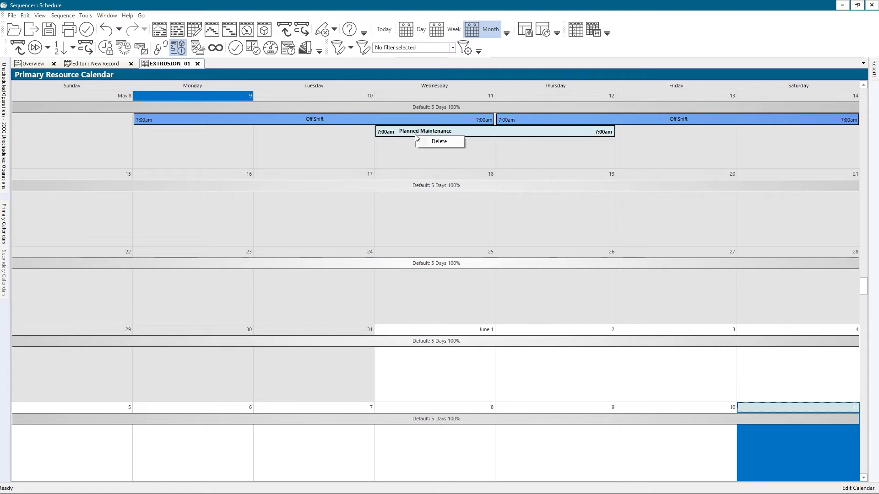
{"action": "left_click", "coordinate": [405, 122]}
{"action": "left_click", "coordinate": [407, 131]}
{"action": "left_click", "coordinate": [518, 120]}
{"action": "left_click", "coordinate": [484, 134]}
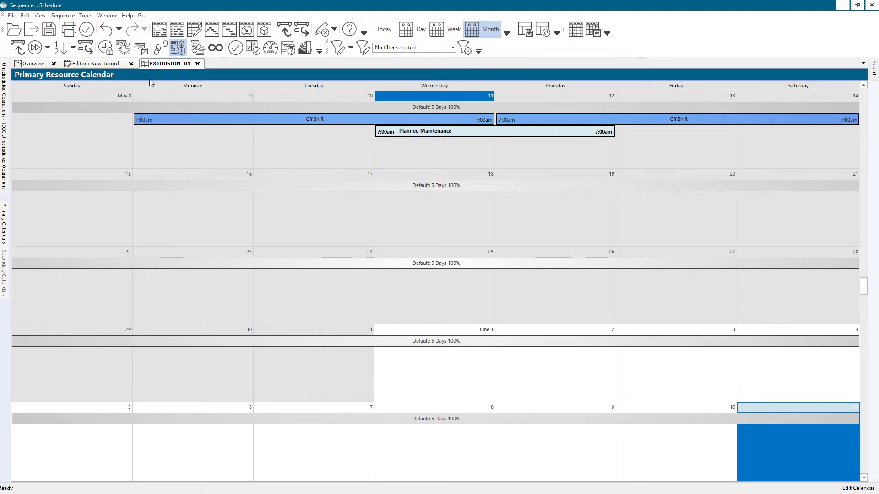
Return to the Gantt overview and undo the planned maintenance change on EXTRUSION_01.
{"action": "left_click", "coordinate": [30, 63]}
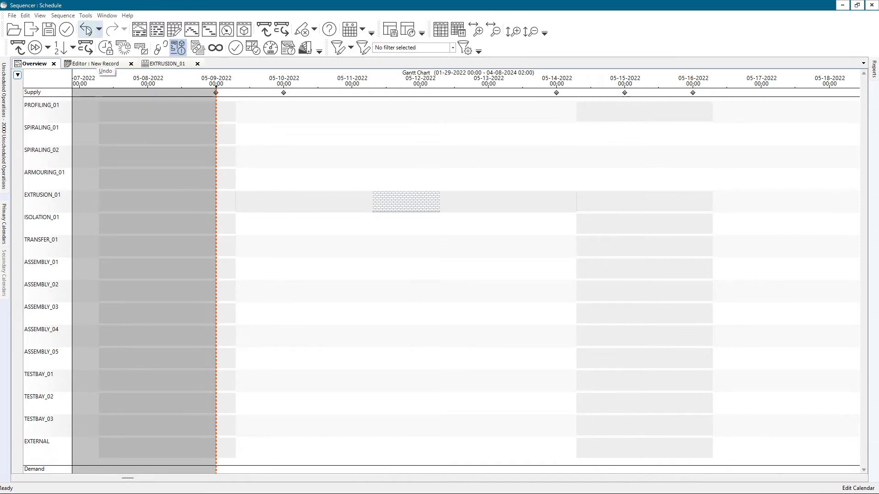
{"action": "left_click", "coordinate": [87, 30]}
{"action": "double_click", "coordinate": [226, 204]}
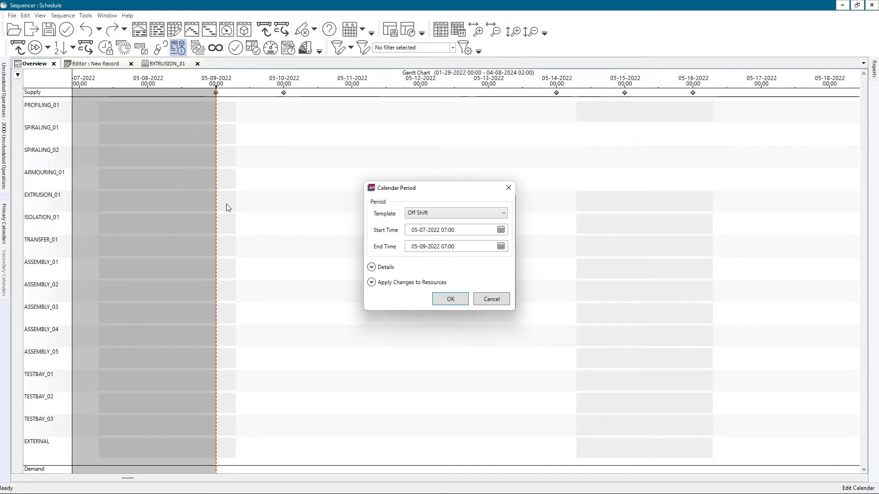
{"action": "left_click", "coordinate": [440, 221]}
{"action": "left_click", "coordinate": [438, 243]}
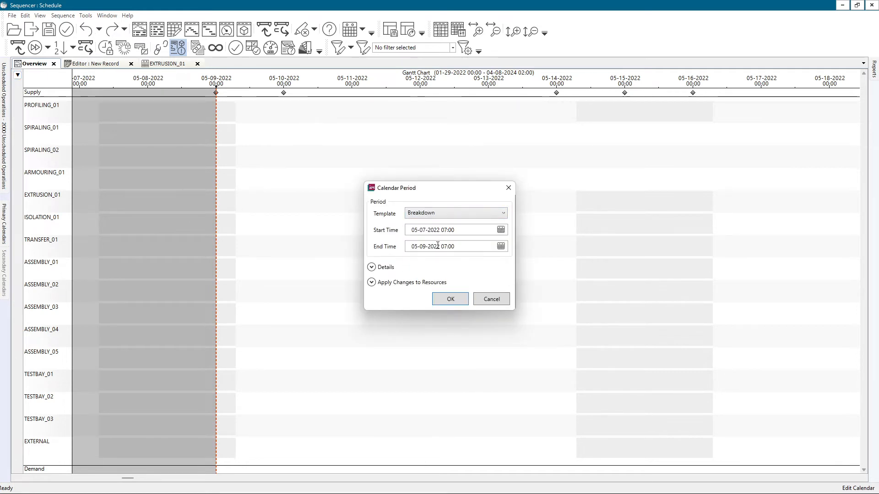
{"action": "left_click", "coordinate": [443, 301]}
{"action": "double_click", "coordinate": [321, 204]}
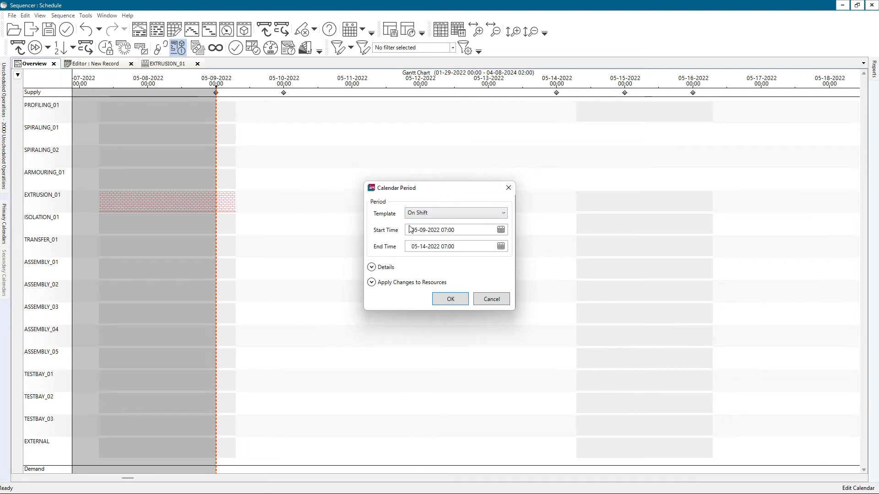
{"action": "left_click", "coordinate": [449, 215]}
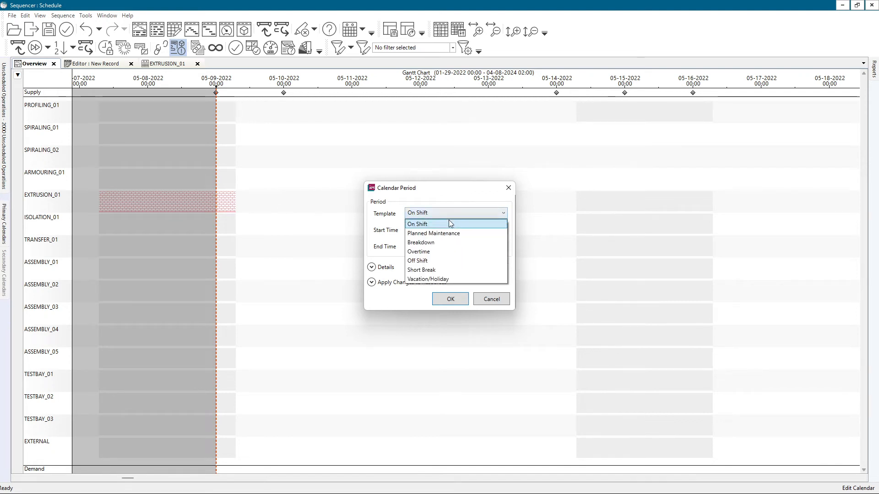
{"action": "left_click", "coordinate": [426, 243]}
{"action": "left_click", "coordinate": [439, 210]}
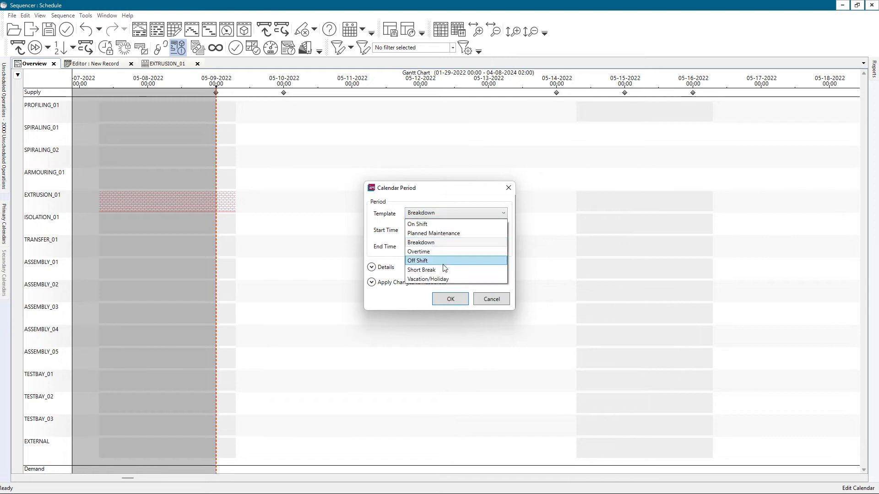
{"action": "left_click", "coordinate": [442, 233]}
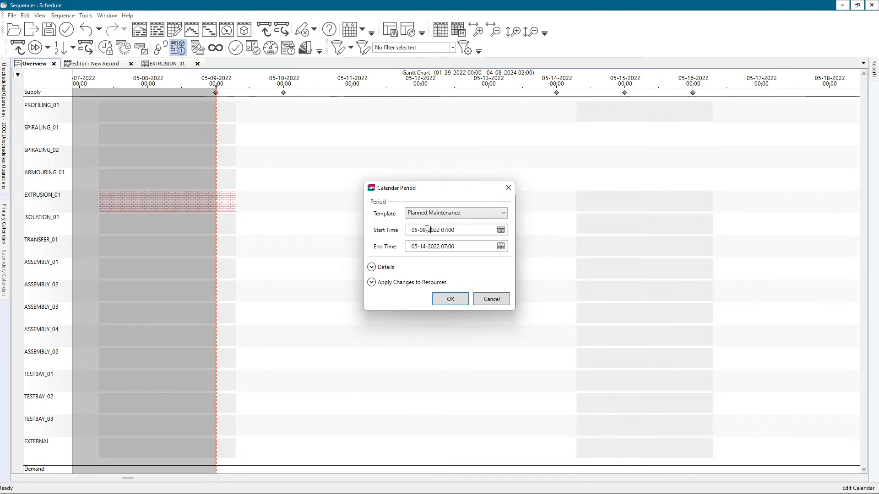
{"action": "type", "text": "11"}
{"action": "left_click", "coordinate": [446, 298]}
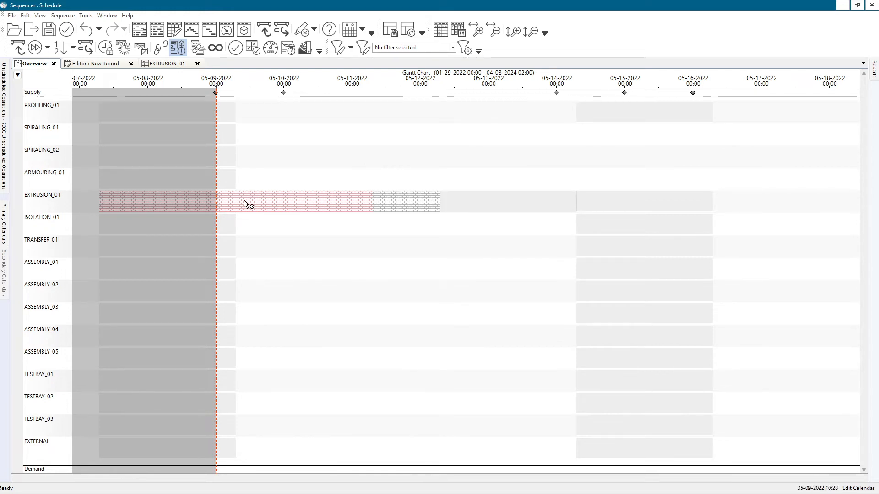
Close the record editor, examine the EXTRUSION_01 primary resource calendar's periods for the week of May 8, and return to the Gantt overview.
{"action": "left_click", "coordinate": [88, 64]}
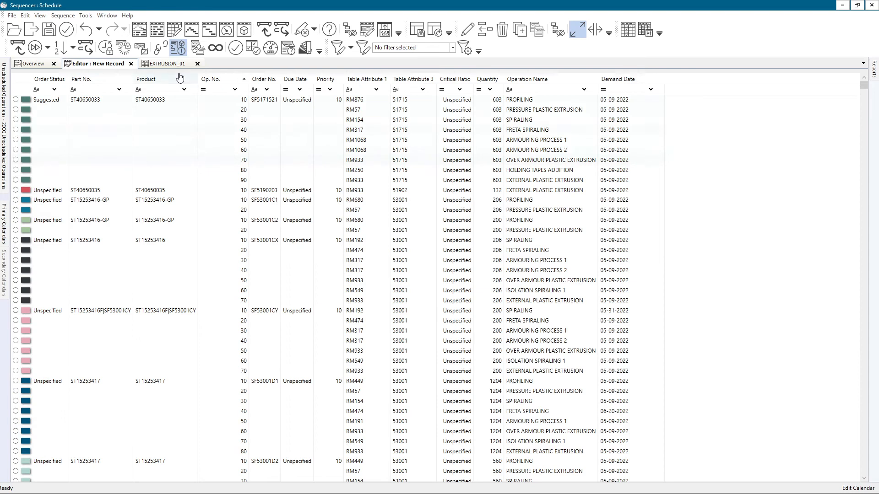
{"action": "left_click", "coordinate": [131, 64]}
{"action": "left_click", "coordinate": [92, 64]}
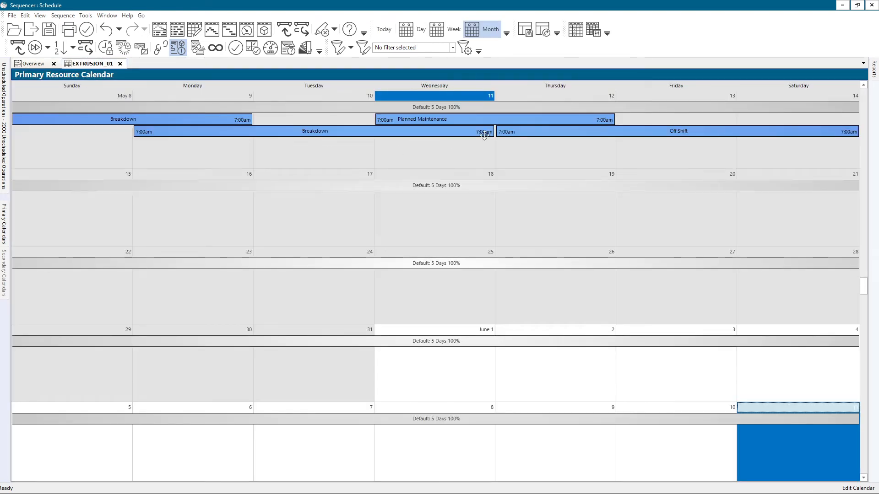
{"action": "left_click", "coordinate": [516, 131]}
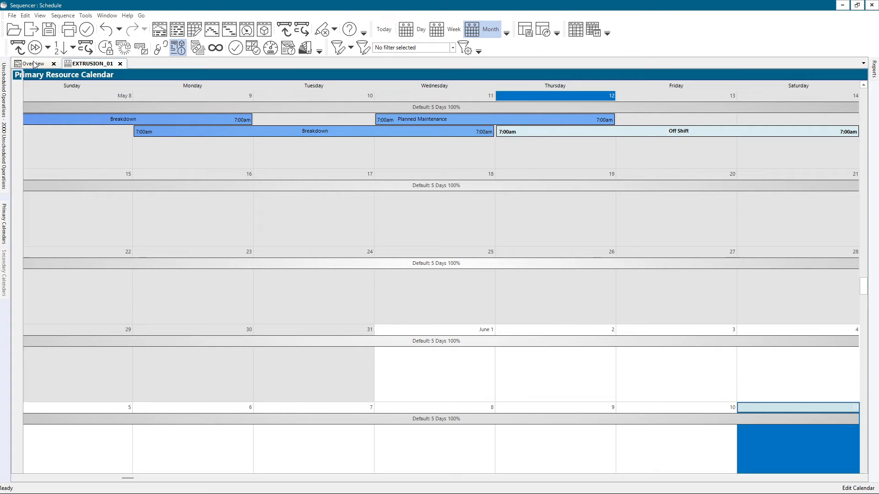
{"action": "left_click", "coordinate": [33, 64]}
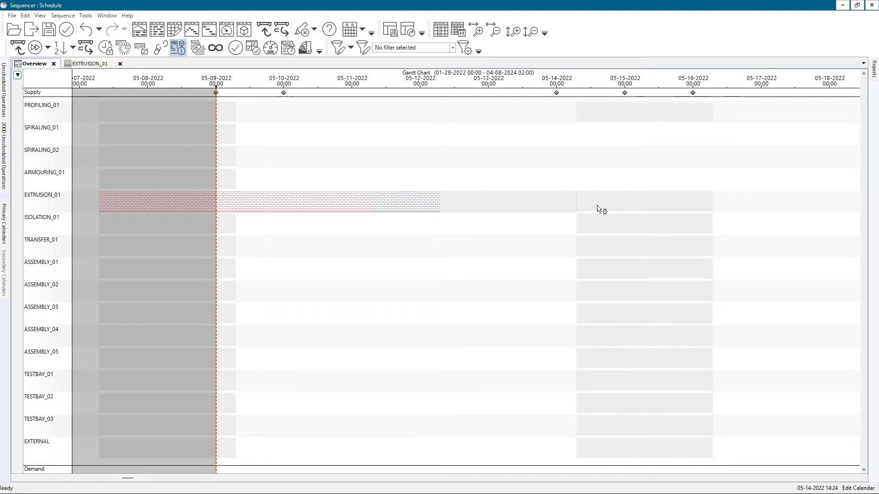
{"action": "double_click", "coordinate": [388, 137]}
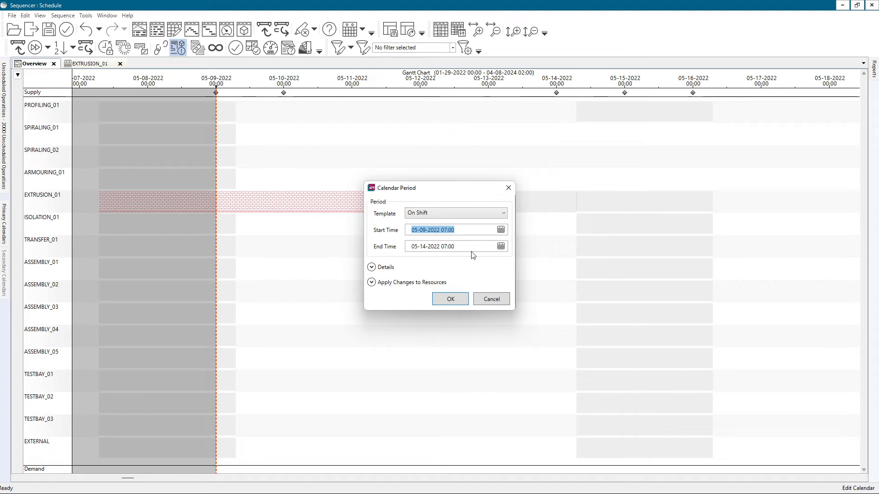
{"action": "key", "text": "Tab"}
{"action": "key", "text": "Tab"}
{"action": "left_click", "coordinate": [496, 304]}
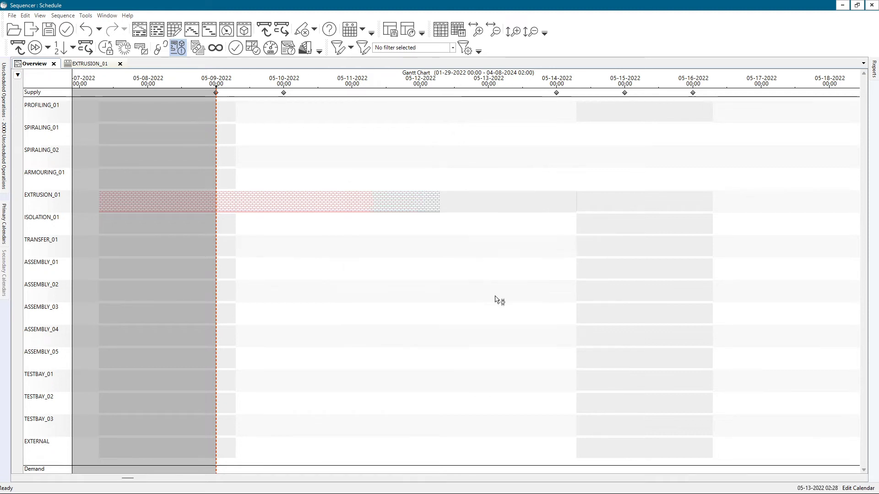
Undo the last two calendar changes on EXTRUSION_01, the planned maintenance and the breakdown.
{"action": "left_click", "coordinate": [92, 31]}
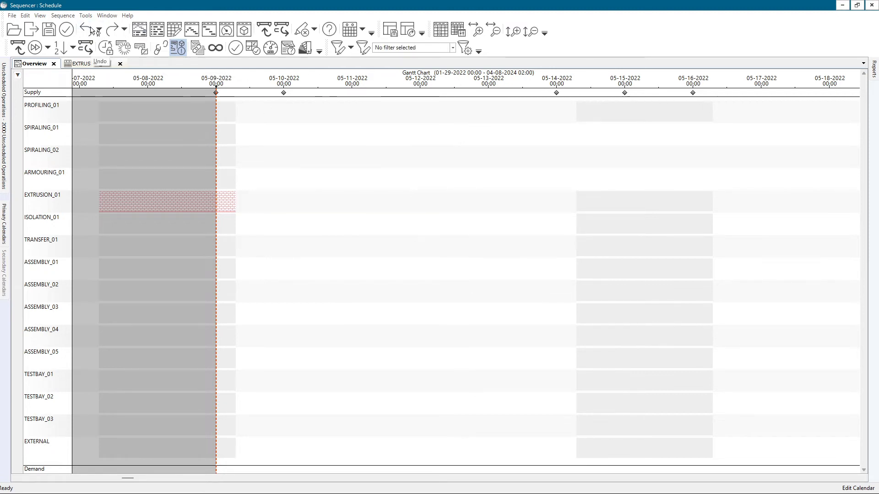
{"action": "left_click", "coordinate": [92, 31]}
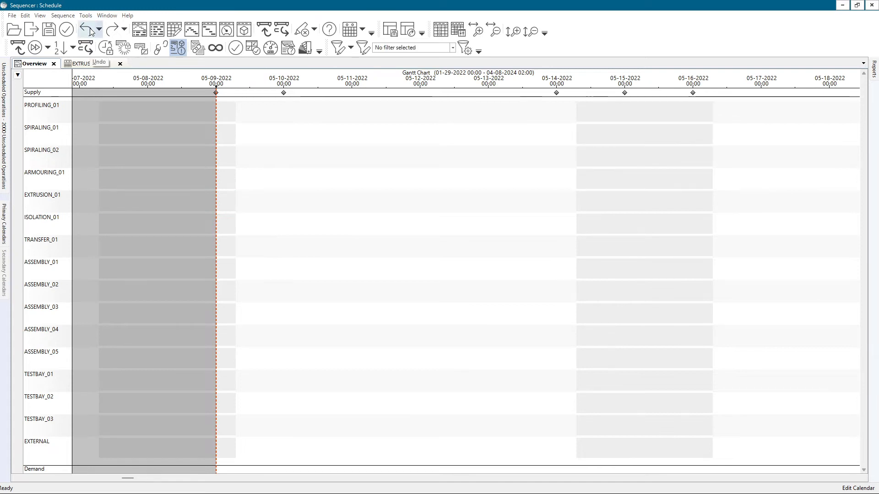
Add a Breakdown period on 05-18-2022 from 08:00 to 08:30 in the EXTRUSION_01 primary resource calendar.
{"action": "left_click", "coordinate": [84, 63]}
{"action": "left_click", "coordinate": [464, 218]}
{"action": "double_click", "coordinate": [464, 218]}
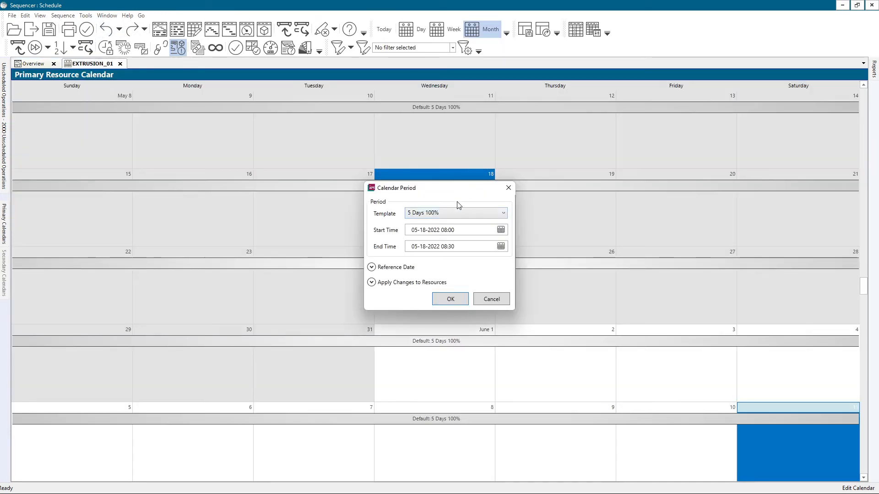
{"action": "left_click", "coordinate": [449, 213]}
{"action": "left_click", "coordinate": [494, 289]}
{"action": "left_click", "coordinate": [450, 299]}
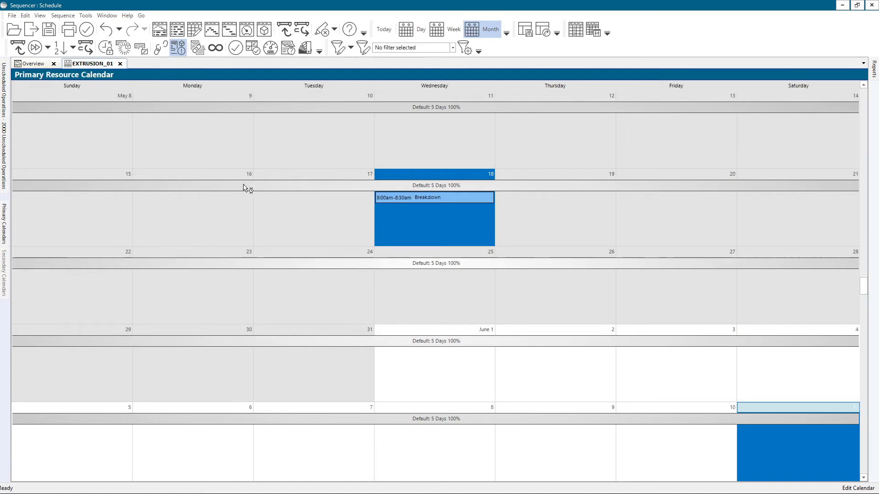
{"action": "left_click", "coordinate": [27, 63]}
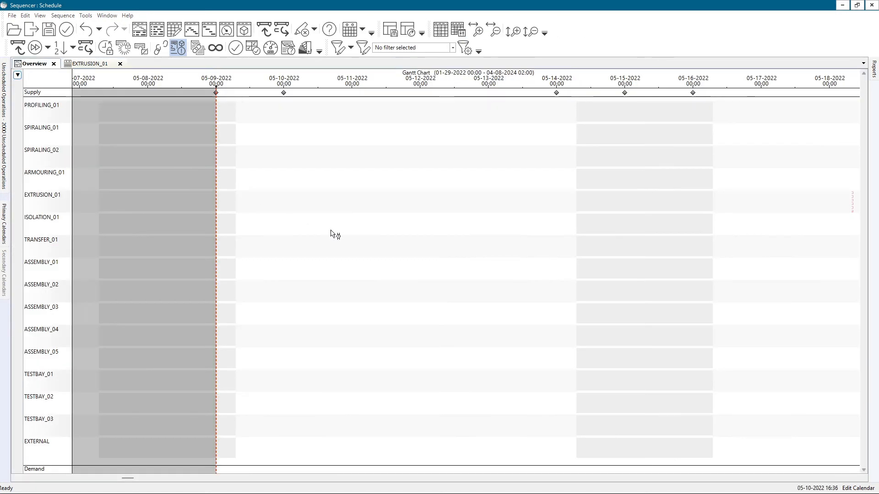
{"action": "left_click_drag", "start_coordinate": [130, 481], "coordinate": [137, 481]}
{"action": "scroll", "coordinate": [271, 244], "scroll_direction": "up", "scroll_amount": 4}
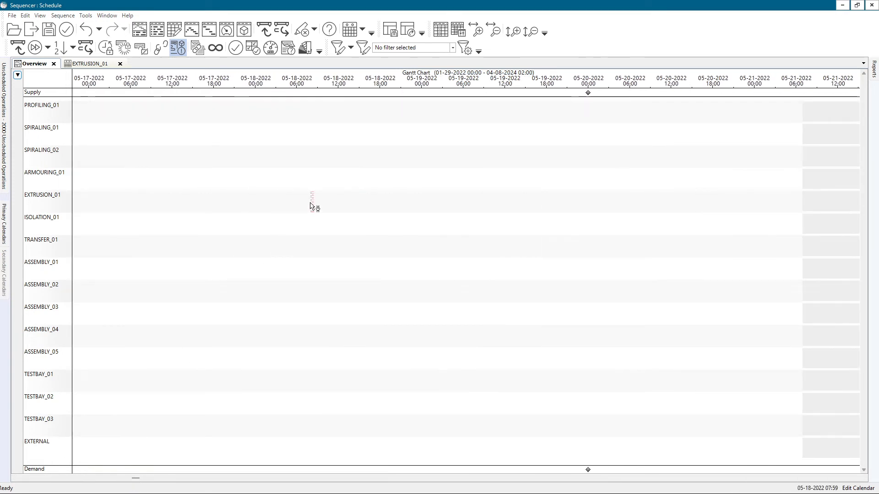
{"action": "scroll", "coordinate": [311, 205], "scroll_direction": "down", "scroll_amount": 2}
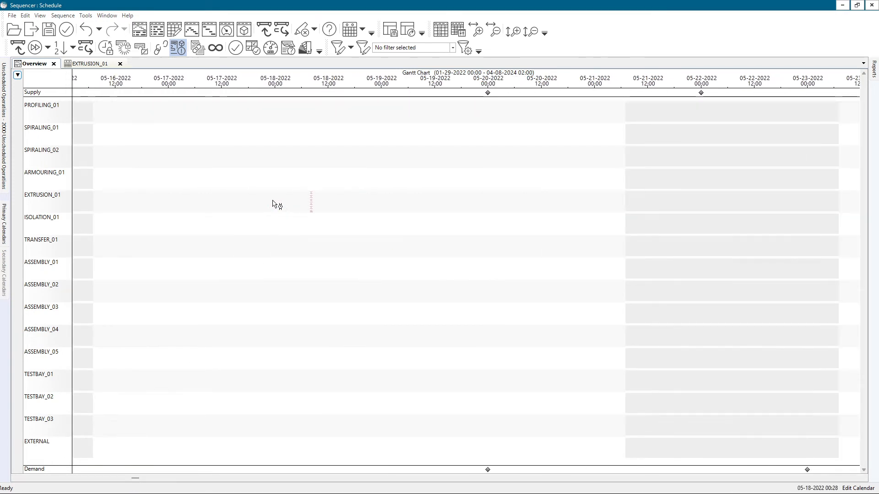
{"action": "left_click", "coordinate": [311, 207]}
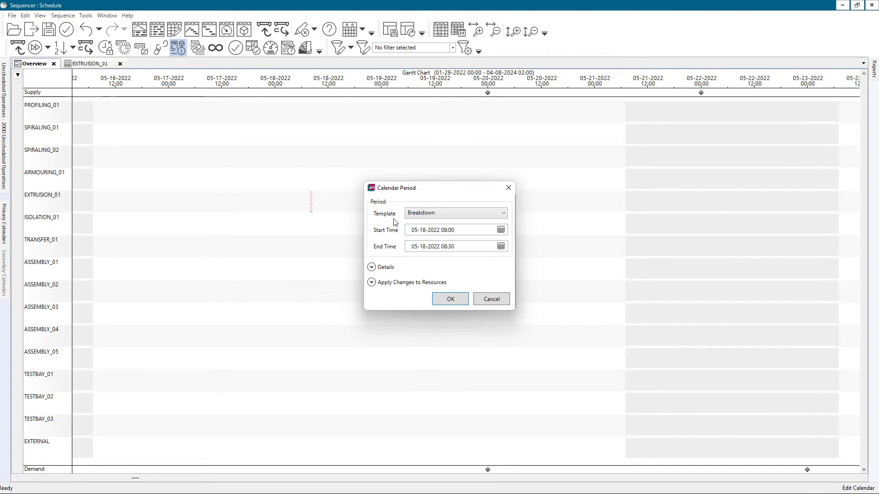
{"action": "left_click", "coordinate": [445, 229]}
{"action": "left_click", "coordinate": [425, 230]}
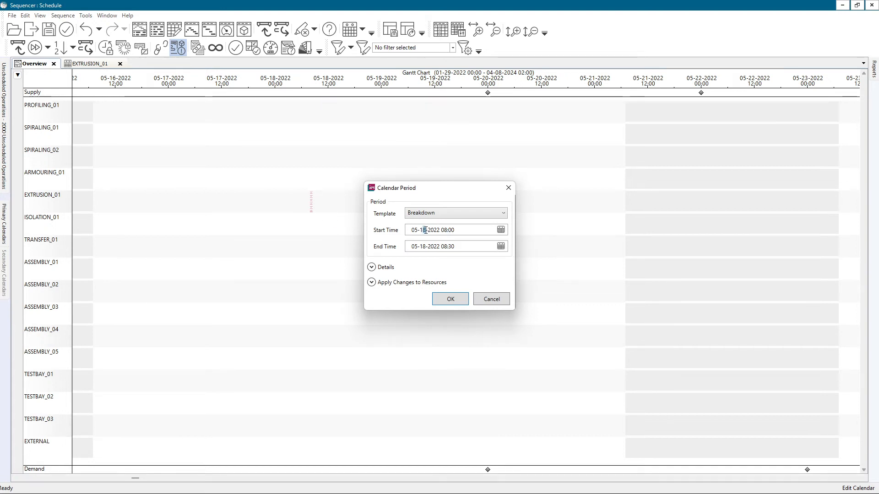
{"action": "left_click", "coordinate": [426, 247]}
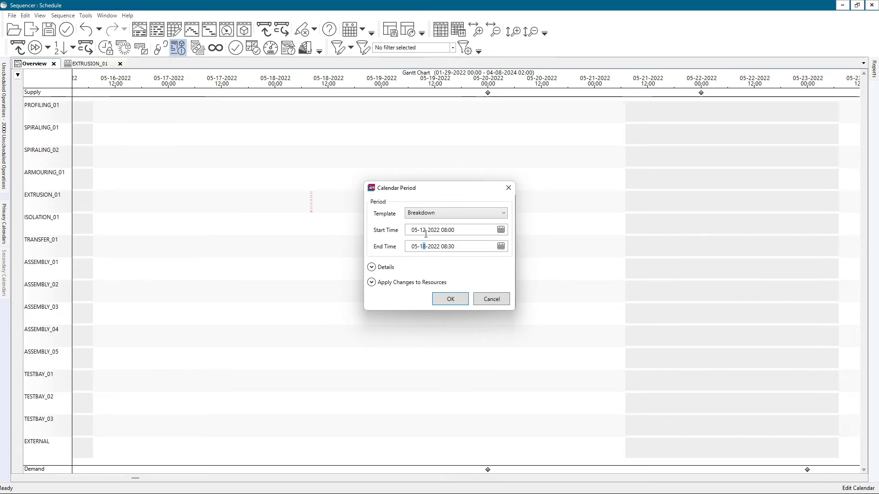
{"action": "left_click", "coordinate": [454, 300]}
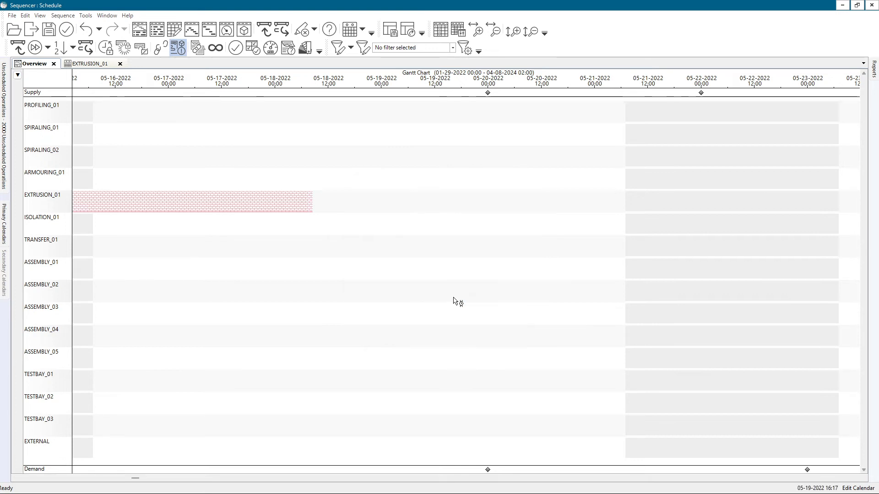
Examine the full extent of EXTRUSION_01's Breakdown period in its primary resource calendar and on the Gantt chart.
{"action": "left_click", "coordinate": [90, 65]}
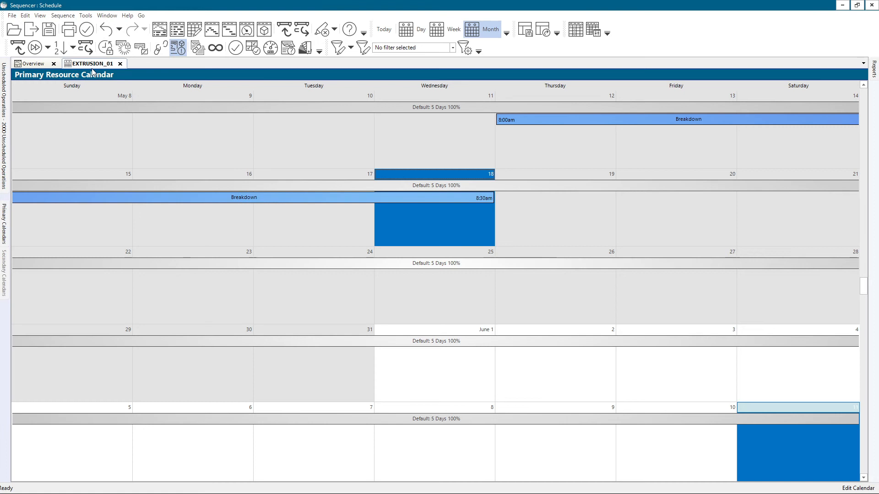
{"action": "scroll", "coordinate": [293, 173], "scroll_direction": "up", "scroll_amount": 1}
{"action": "scroll", "coordinate": [295, 174], "scroll_direction": "down", "scroll_amount": 2}
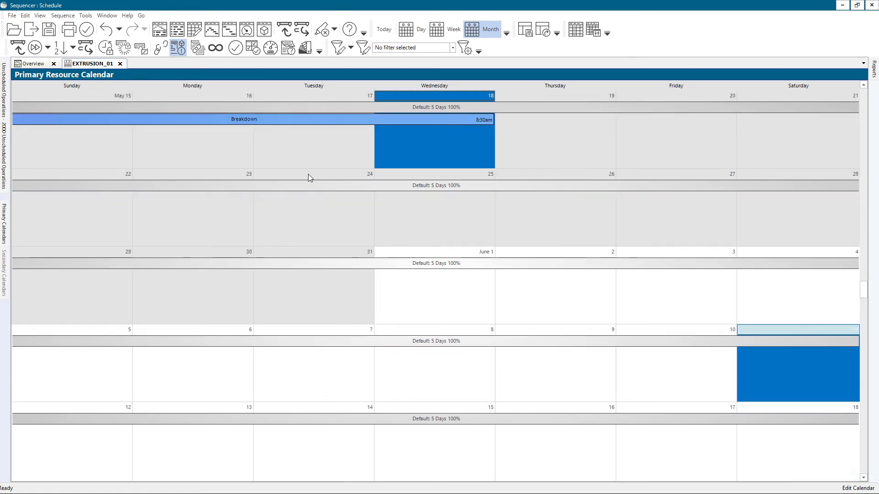
{"action": "scroll", "coordinate": [311, 175], "scroll_direction": "up", "scroll_amount": 2}
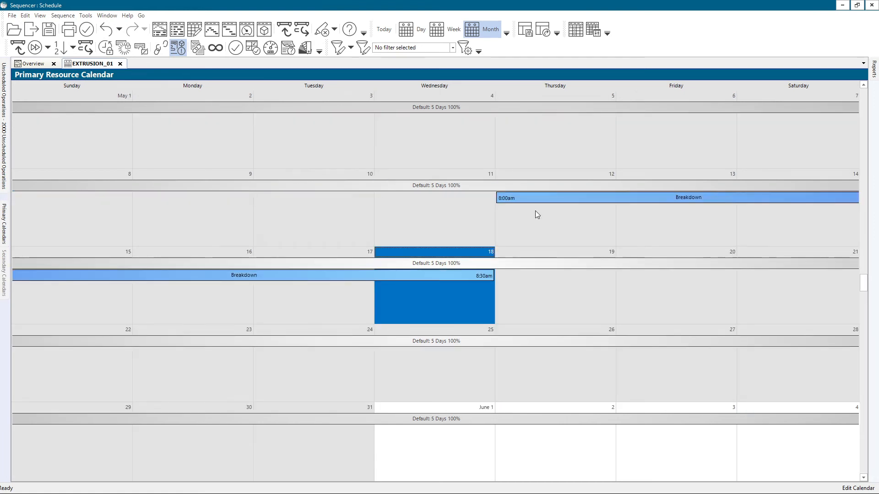
{"action": "left_click", "coordinate": [28, 64]}
{"action": "left_click_drag", "start_coordinate": [135, 479], "coordinate": [130, 480]}
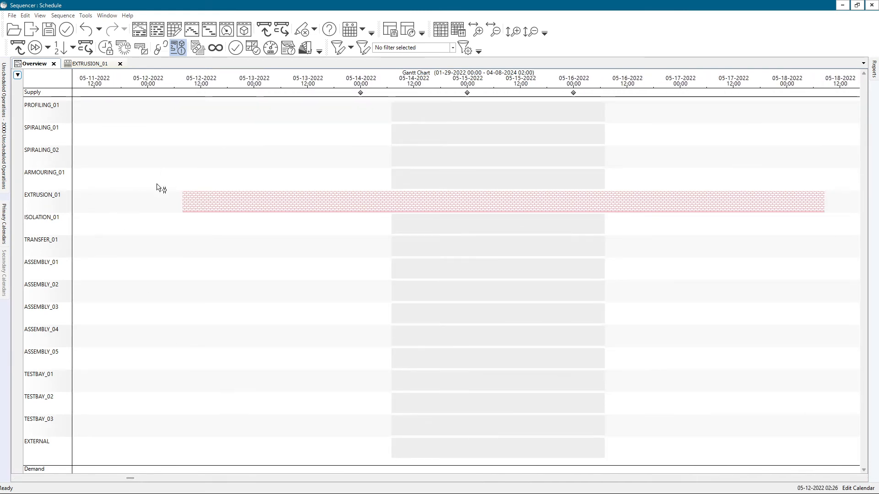
{"action": "scroll", "coordinate": [385, 202], "scroll_direction": "down", "scroll_amount": 2}
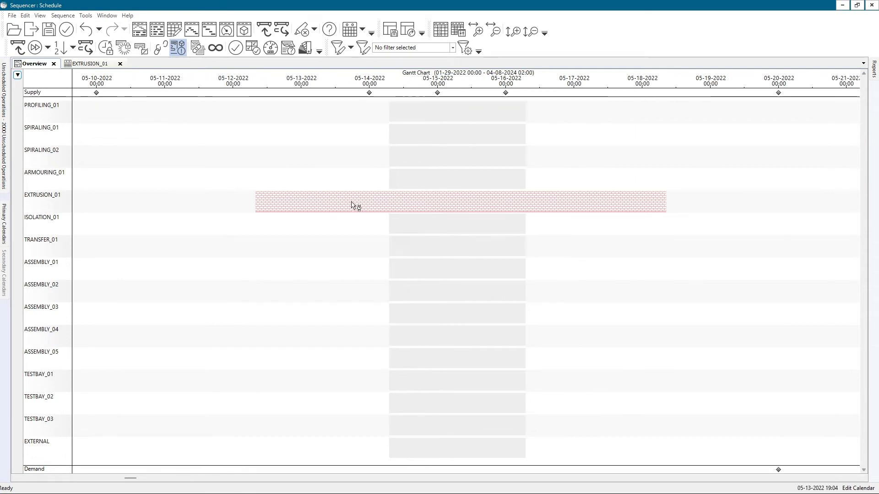
{"action": "scroll", "coordinate": [347, 204], "scroll_direction": "down", "scroll_amount": 2}
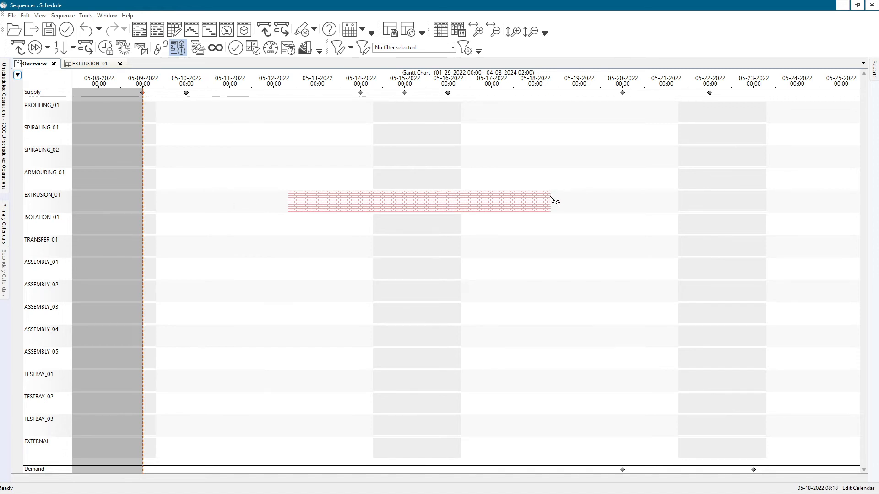
{"action": "key", "text": "ctrl+z"}
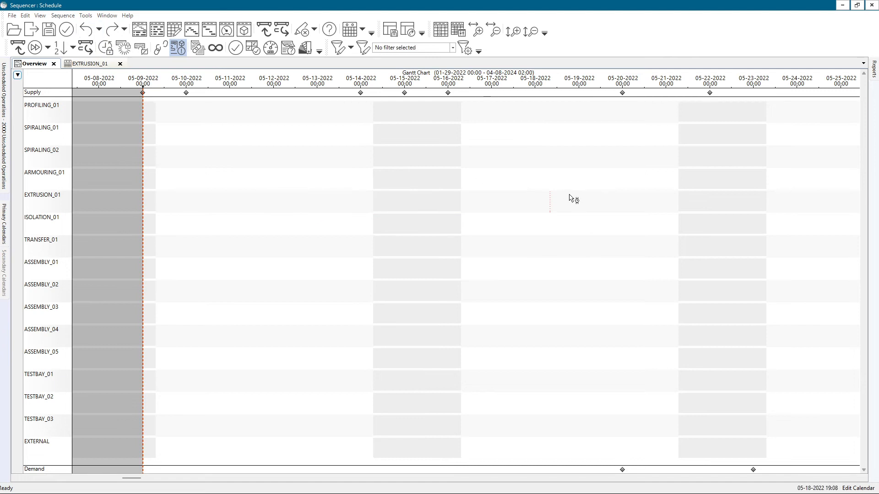
{"action": "left_click", "coordinate": [550, 202]}
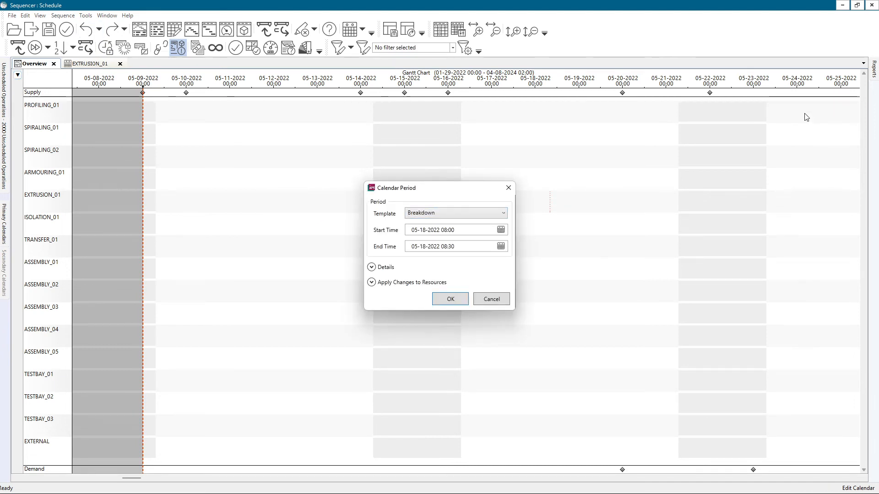
{"action": "left_click", "coordinate": [422, 230]}
{"action": "type", "text": "24"}
{"action": "left_click", "coordinate": [423, 246]}
{"action": "type", "text": "2"}
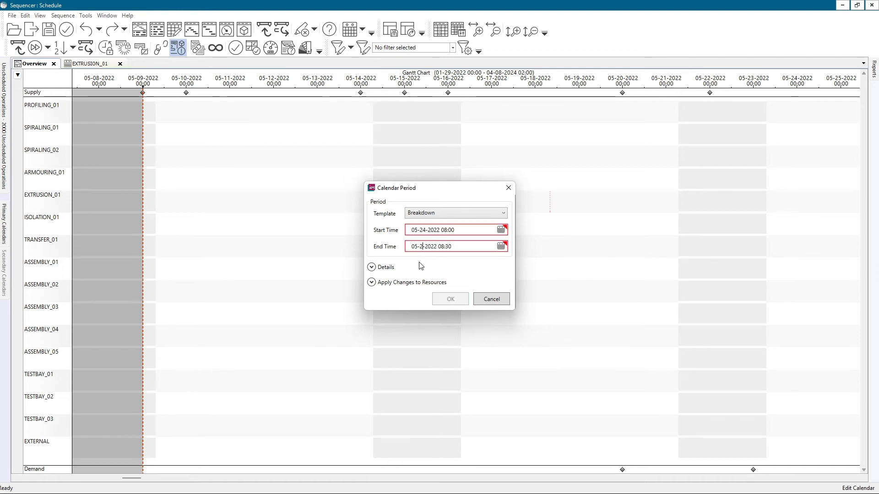
{"action": "type", "text": "4"}
{"action": "left_click", "coordinate": [453, 298]}
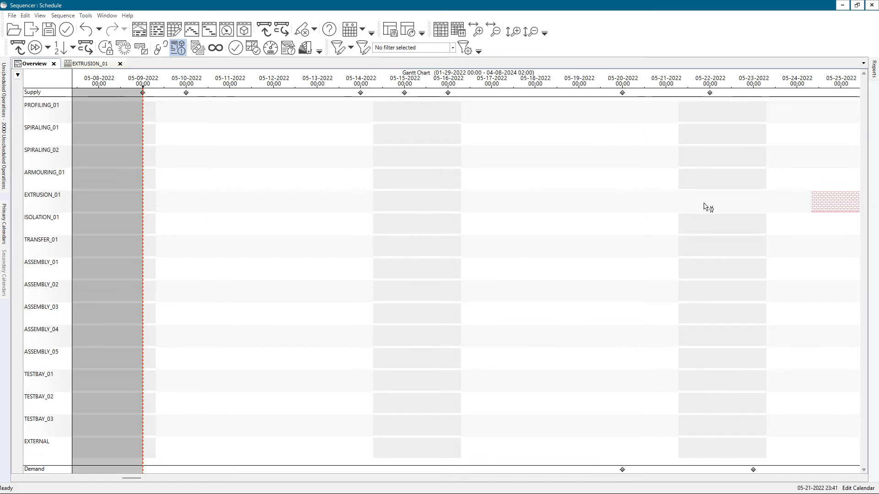
Delete the On Shift period from May 18 to May 24 in EXTRUSION_01's primary resource calendar and return to the Gantt overview.
{"action": "left_click", "coordinate": [99, 64]}
{"action": "left_click", "coordinate": [571, 273]}
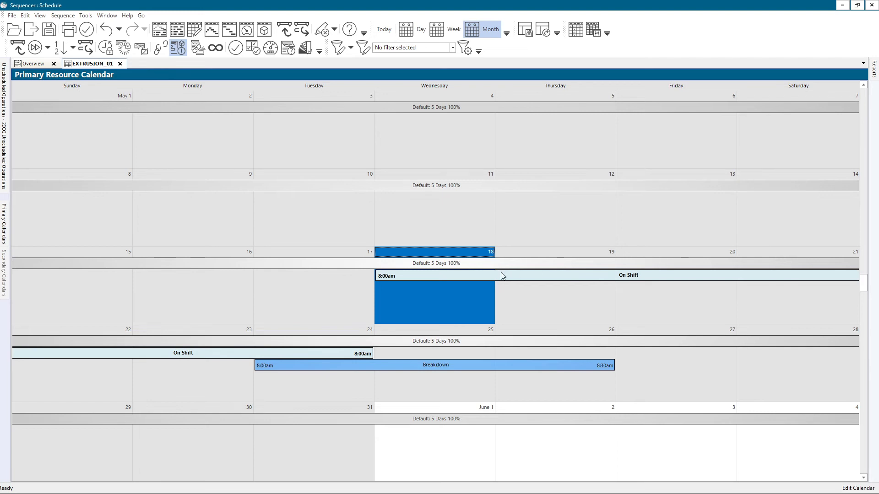
{"action": "key", "text": "Delete"}
{"action": "left_click", "coordinate": [26, 65]}
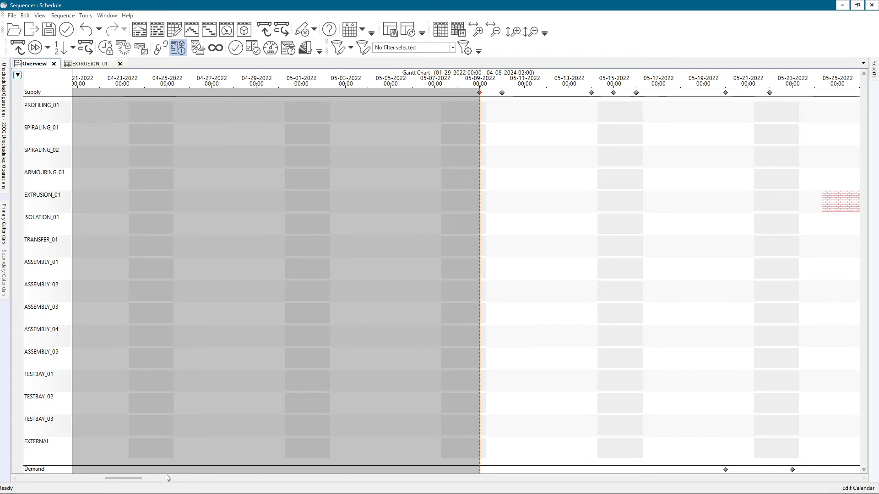
{"action": "left_click_drag", "start_coordinate": [141, 477], "coordinate": [150, 477]}
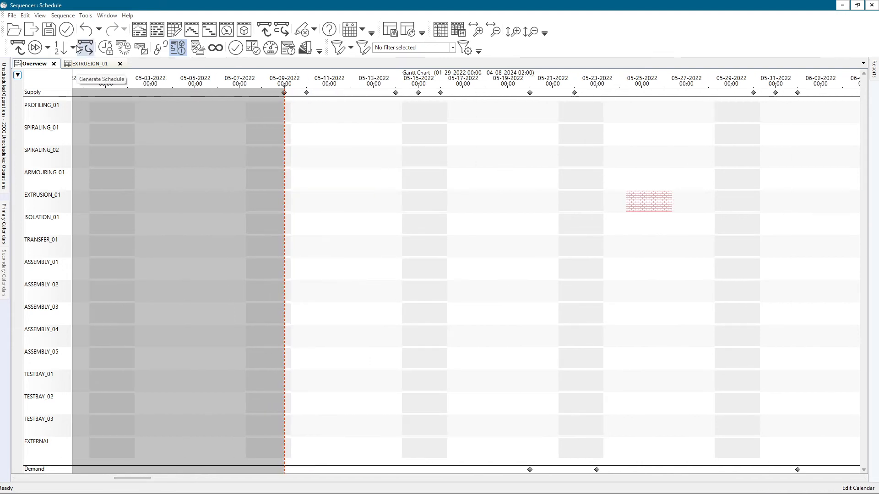
Open the Breakdown period in EXTRUSION_01's primary resource calendar, close it without changes, and return to the Gantt overview.
{"action": "left_click", "coordinate": [89, 64]}
{"action": "double_click", "coordinate": [448, 355]}
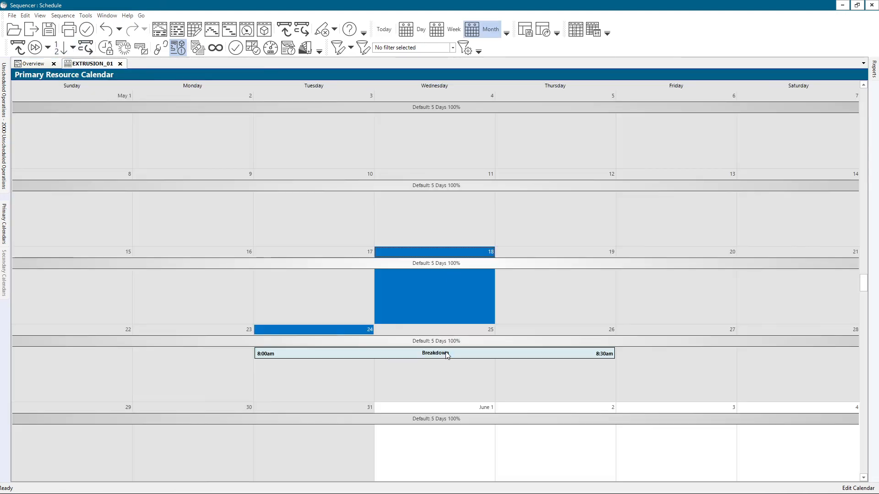
{"action": "left_click", "coordinate": [492, 300]}
{"action": "left_click", "coordinate": [32, 67]}
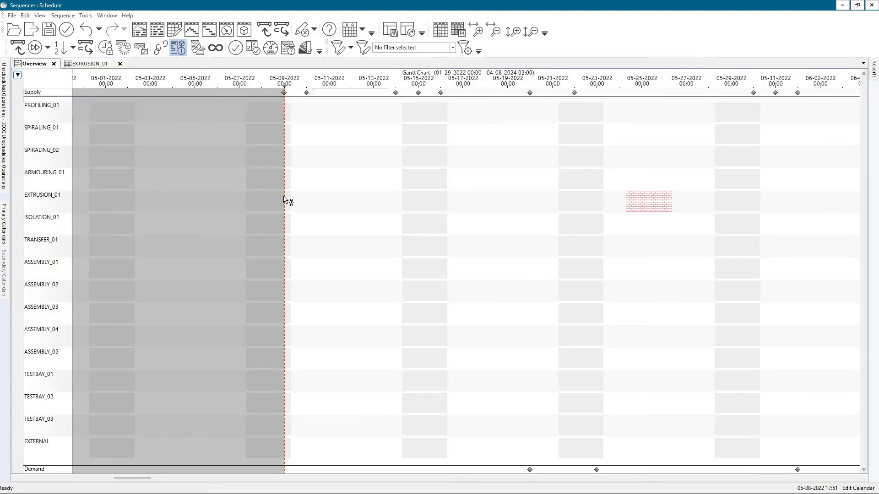
Review the template choices, details and applicable resources of ARMOURING_01's May 21–23 Off Shift period, leaving it unchanged.
{"action": "double_click", "coordinate": [575, 184]}
{"action": "left_click", "coordinate": [419, 213]}
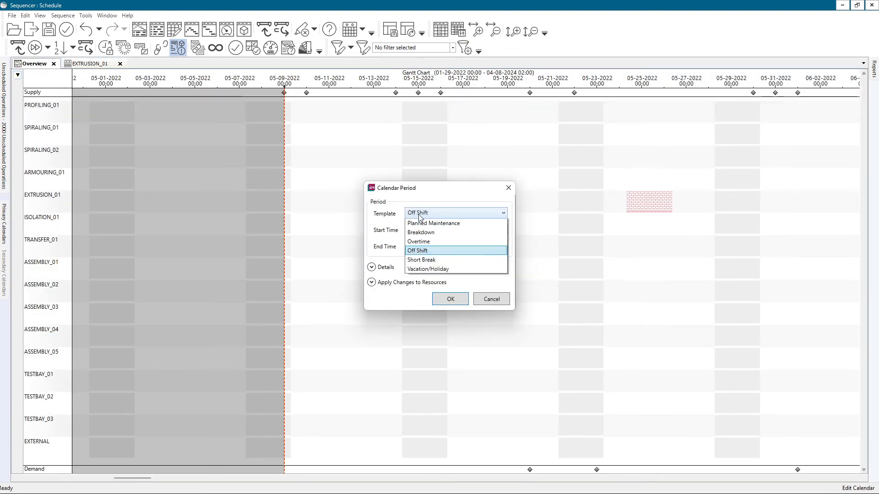
{"action": "left_click", "coordinate": [376, 268]}
{"action": "left_click", "coordinate": [377, 269]}
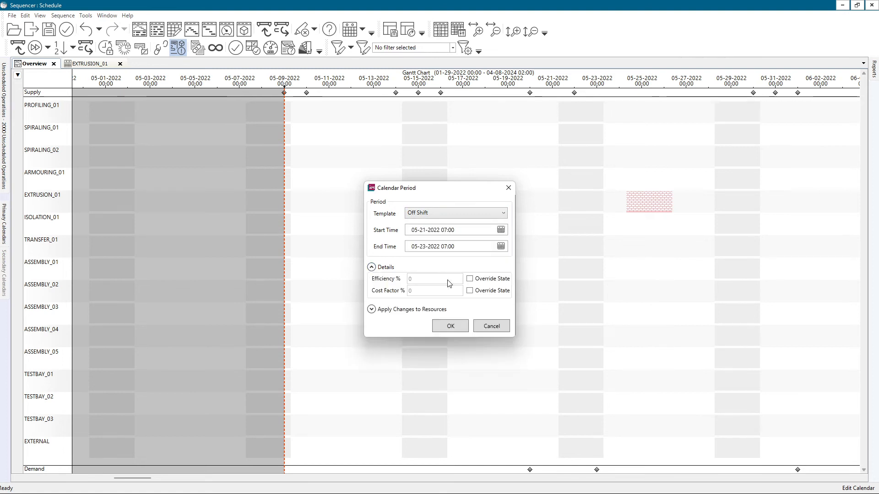
{"action": "left_click", "coordinate": [371, 309]}
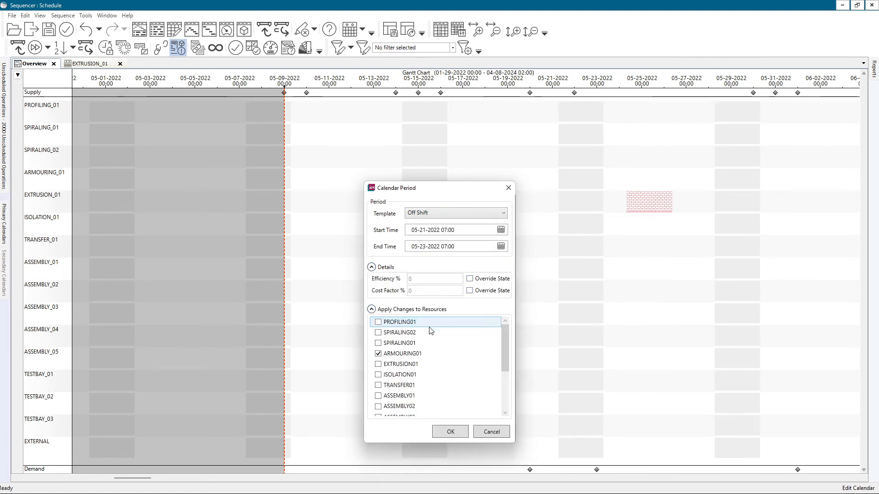
{"action": "left_click", "coordinate": [498, 433]}
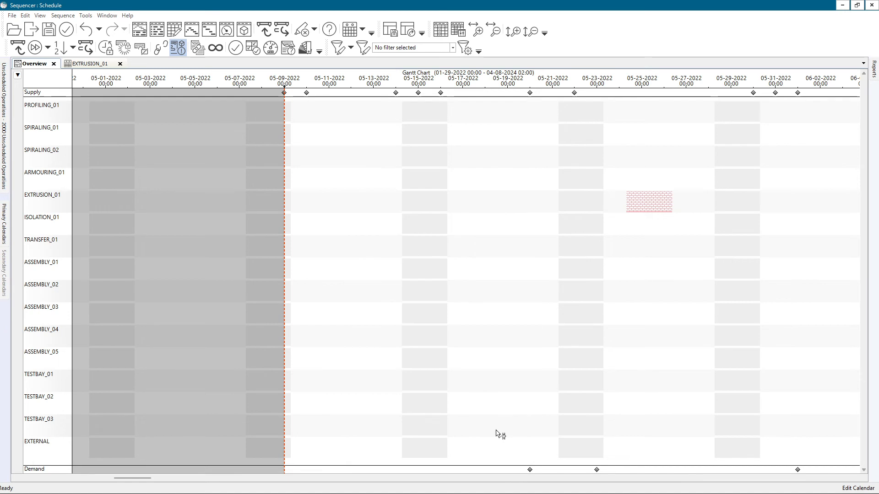
Override the efficiency of EXTRUSION_01's Breakdown period with 50% and view the resources the change applies to.
{"action": "double_click", "coordinate": [648, 213]}
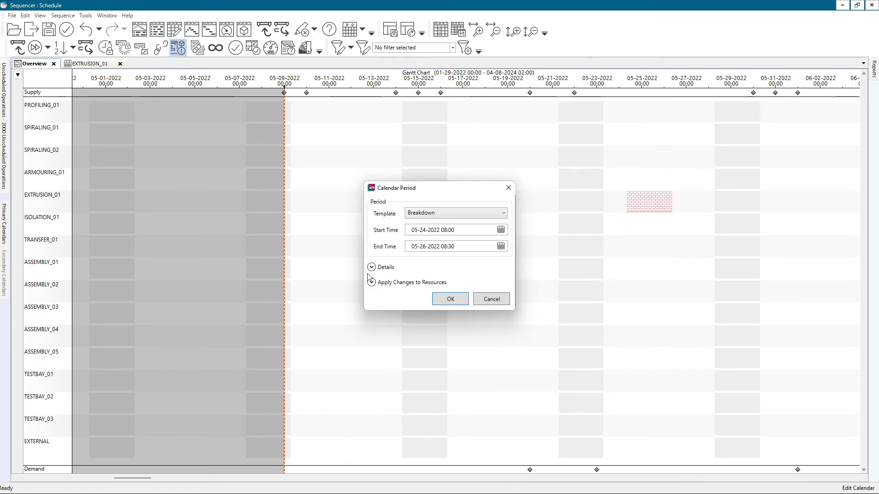
{"action": "left_click", "coordinate": [383, 271]}
{"action": "left_click", "coordinate": [470, 279]}
{"action": "type", "text": "50"}
{"action": "left_click", "coordinate": [371, 309]}
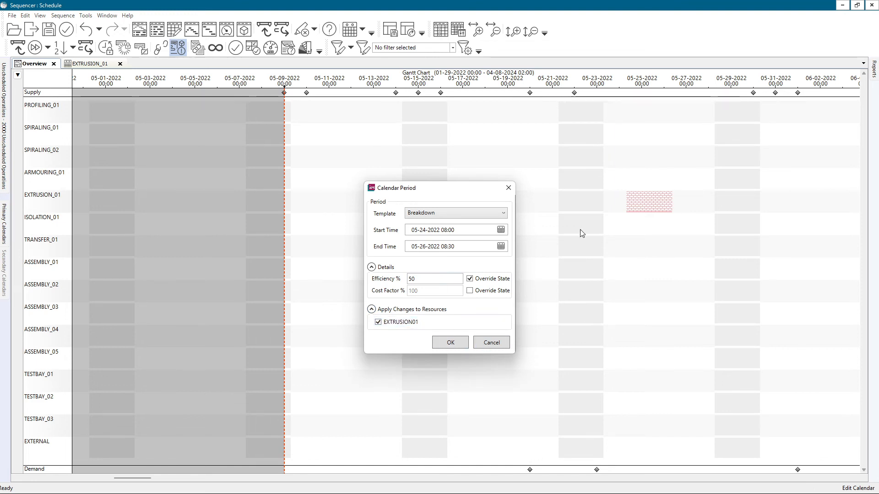
Change EXTRUSION_01's May 21–23 Off Shift period to the Overtime template with an efficiency override of 85%.
{"action": "double_click", "coordinate": [582, 197]}
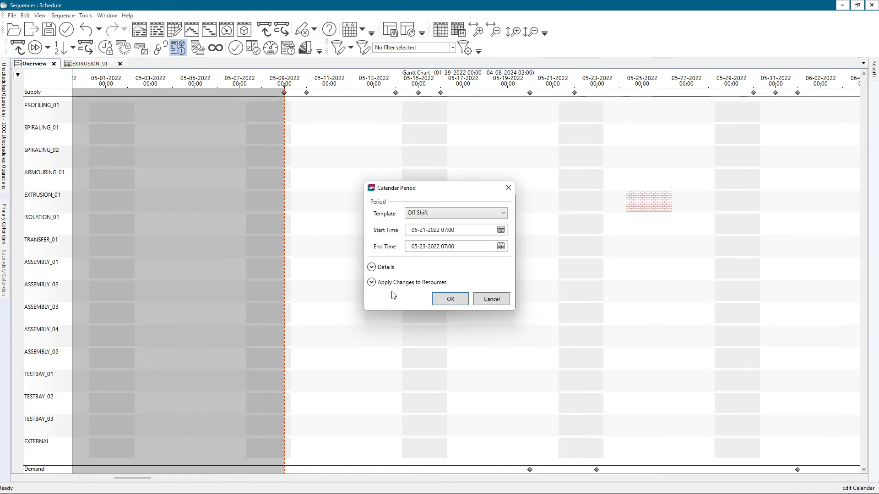
{"action": "left_click", "coordinate": [371, 282]}
{"action": "left_click", "coordinate": [371, 267]}
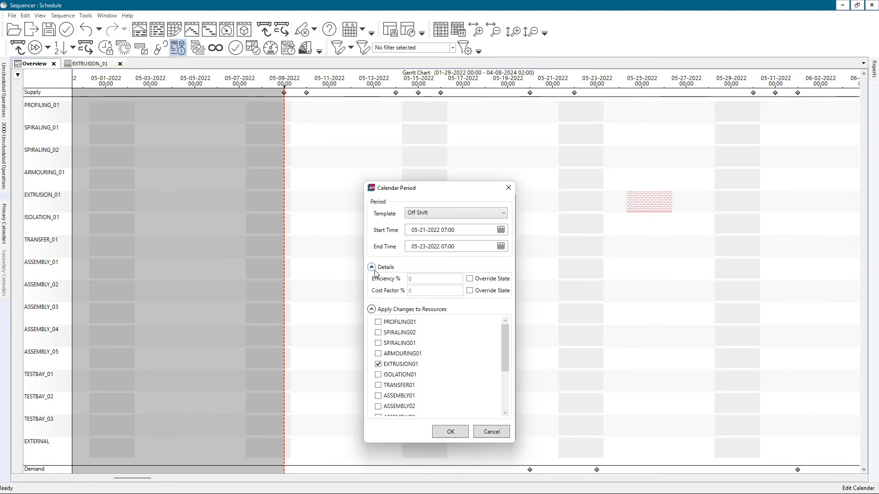
{"action": "left_click", "coordinate": [437, 212]}
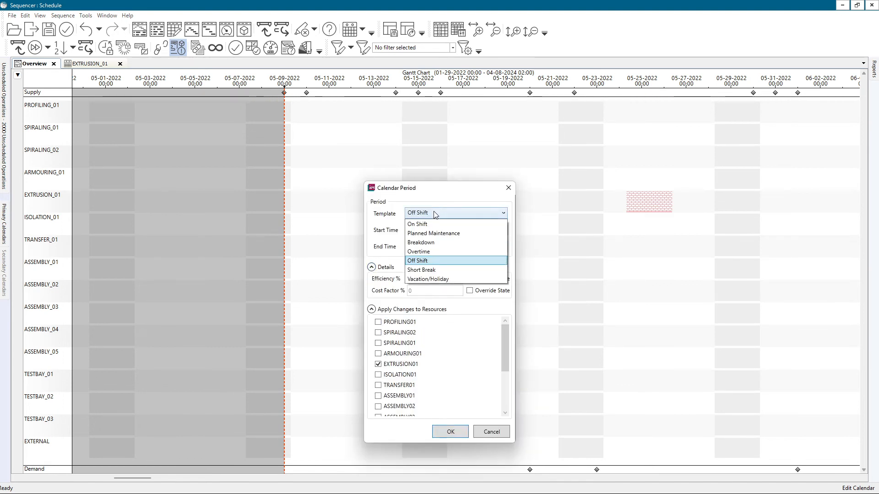
{"action": "left_click", "coordinate": [430, 252]}
{"action": "left_click", "coordinate": [470, 278]}
{"action": "double_click", "coordinate": [415, 279]}
{"action": "type", "text": "85"}
Apply the Overtime period to all resources.
{"action": "right_click", "coordinate": [396, 357]}
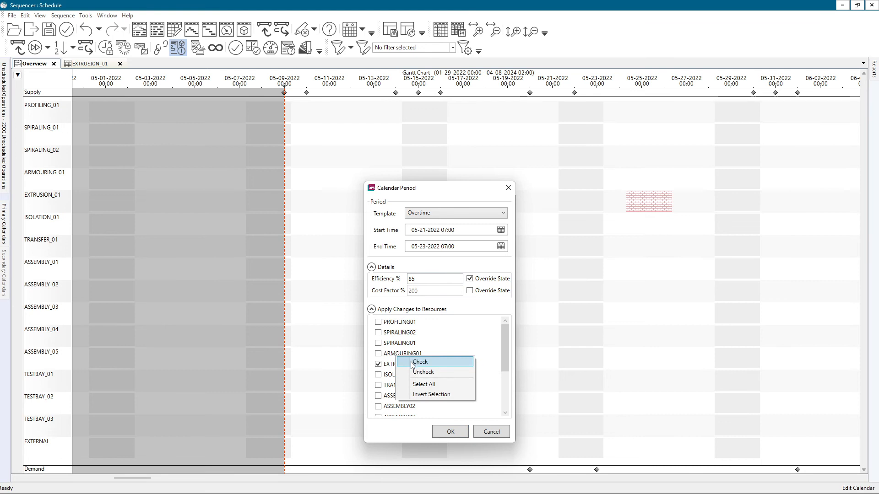
{"action": "left_click", "coordinate": [415, 384]}
{"action": "left_click", "coordinate": [450, 432]}
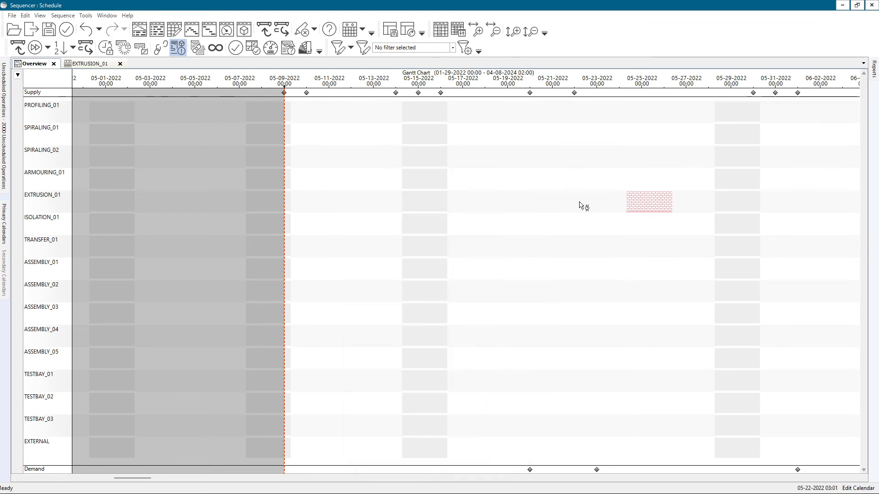
Check the Overtime period in EXTRUSION_01's primary resource calendar and return to the Gantt overview.
{"action": "left_click", "coordinate": [83, 66]}
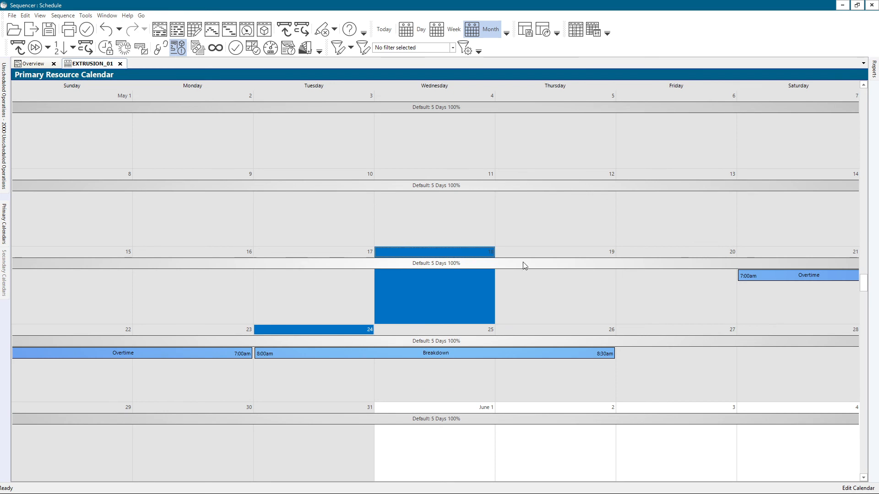
{"action": "left_click", "coordinate": [793, 275]}
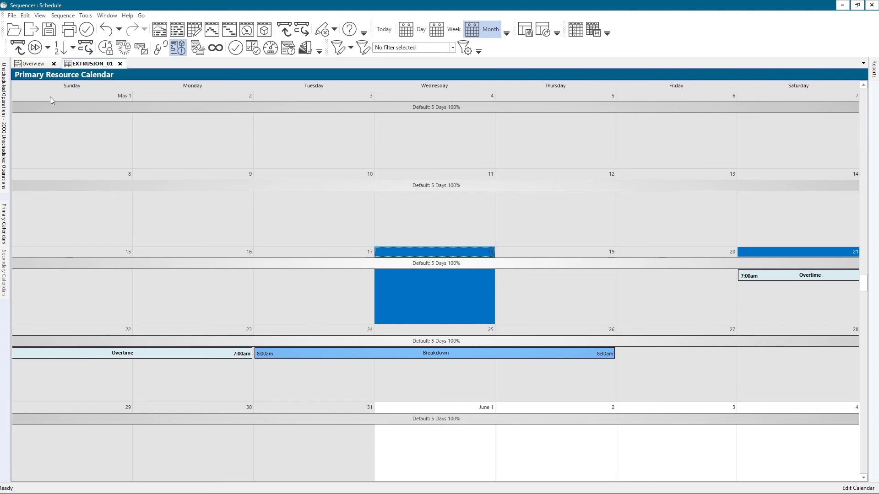
{"action": "left_click", "coordinate": [19, 66]}
View the settings of ISOLATION_01's May 14–16 Off Shift period and close it without changes.
{"action": "double_click", "coordinate": [418, 218]}
{"action": "left_click", "coordinate": [434, 229]}
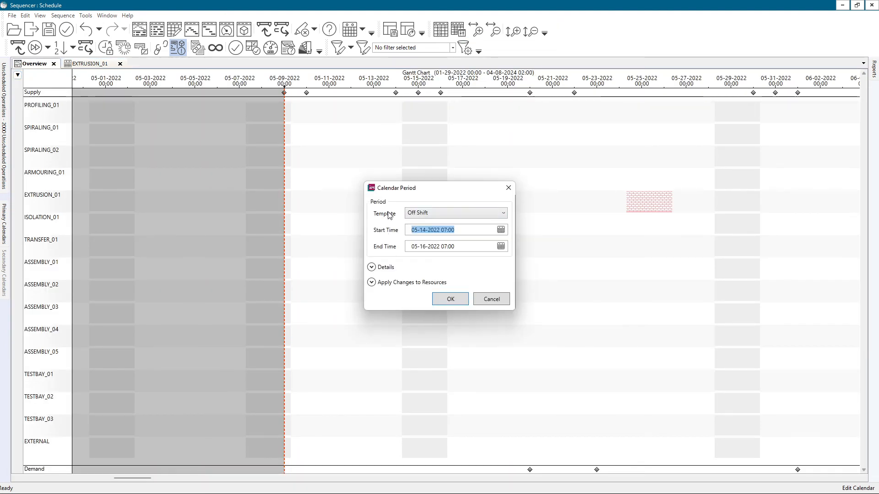
{"action": "left_click", "coordinate": [491, 299]}
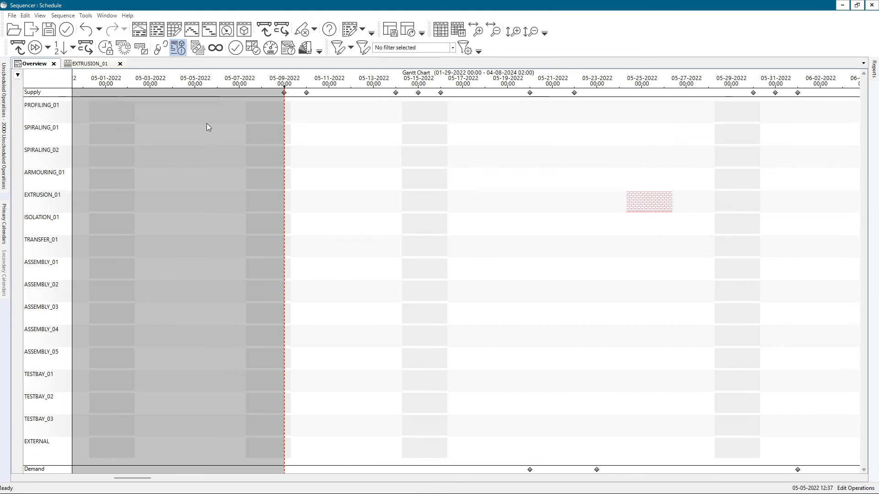
In Edit Operations mode, start a new calendar period for PROFILING_01 using the Breakdown template.
{"action": "right_click", "coordinate": [39, 110]}
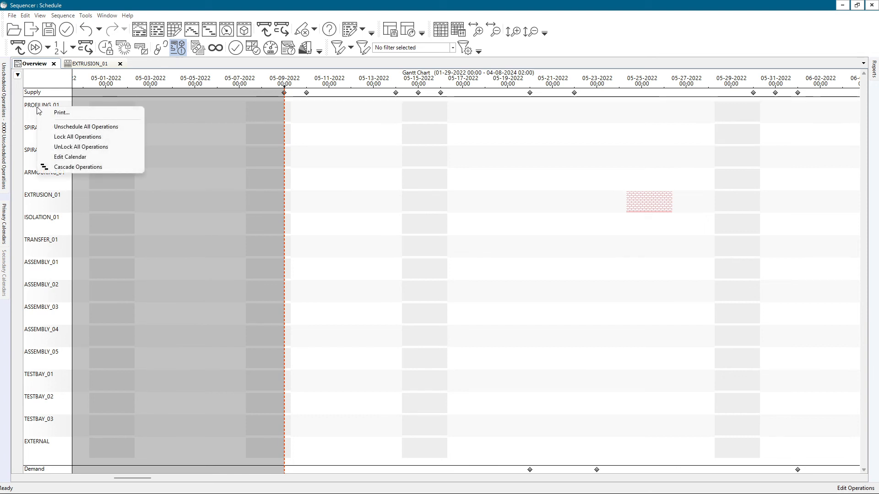
{"action": "left_click", "coordinate": [63, 158]}
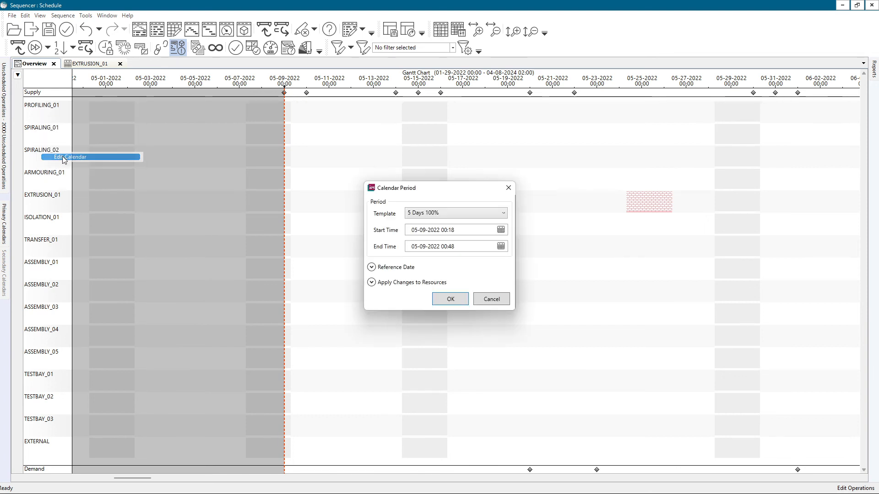
{"action": "left_click", "coordinate": [494, 156]}
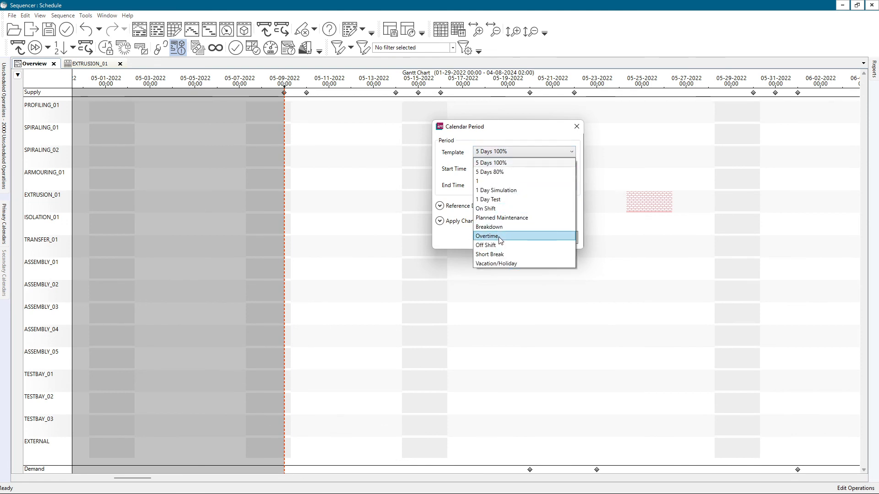
{"action": "left_click", "coordinate": [492, 227]}
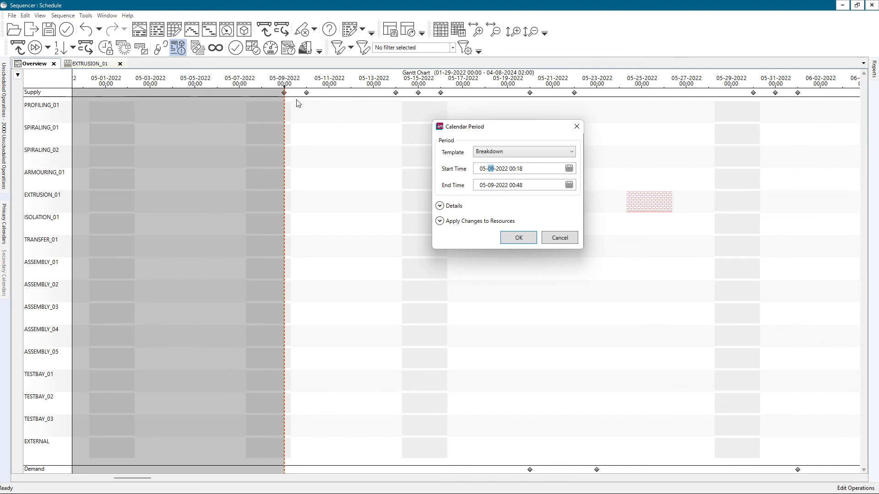
{"action": "left_click", "coordinate": [519, 168]}
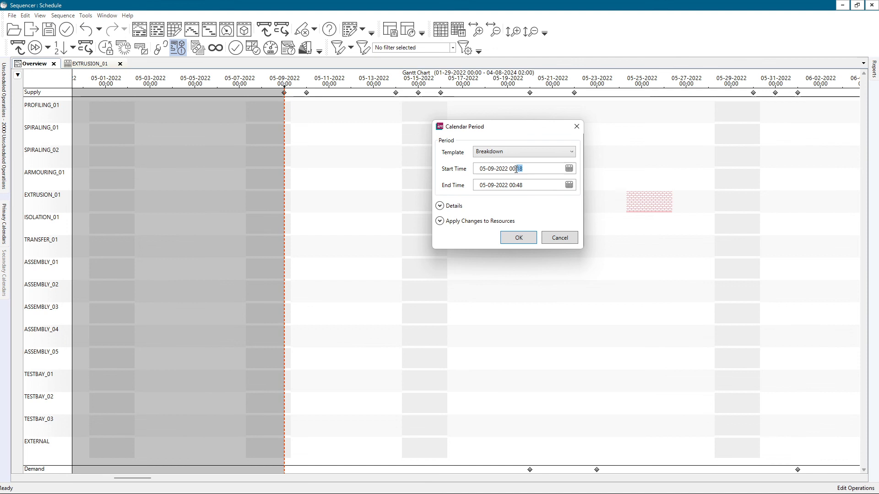
{"action": "left_click_drag", "start_coordinate": [527, 170], "coordinate": [451, 168]}
{"action": "key", "text": "ctrl+c"}
{"action": "left_click_drag", "start_coordinate": [524, 185], "coordinate": [469, 186]}
{"action": "key", "text": "ctrl+v"}
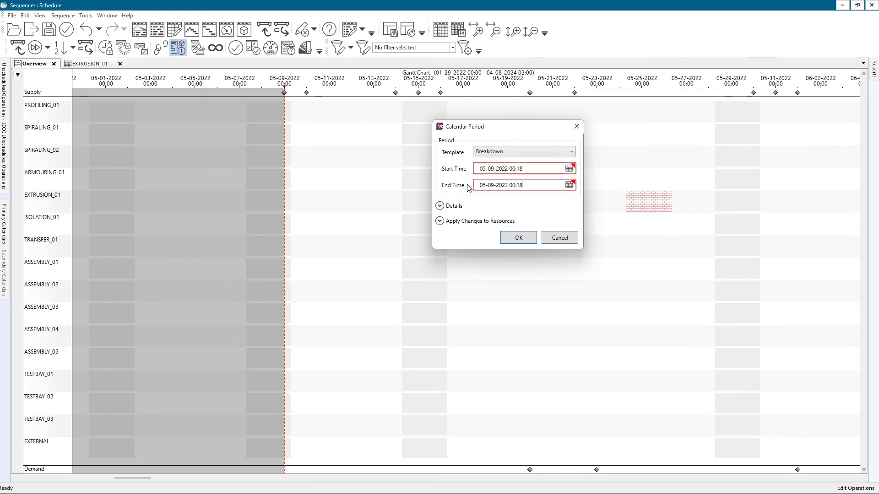
{"action": "type", "text": "12"}
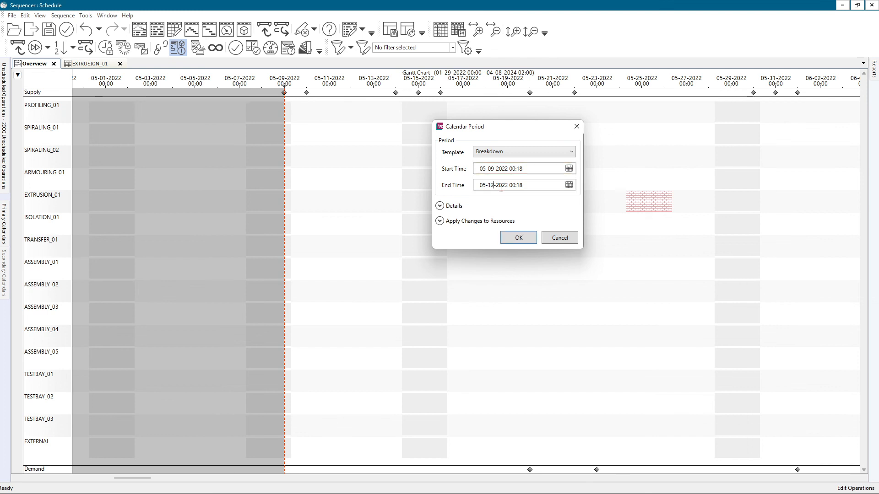
{"action": "left_click", "coordinate": [516, 238]}
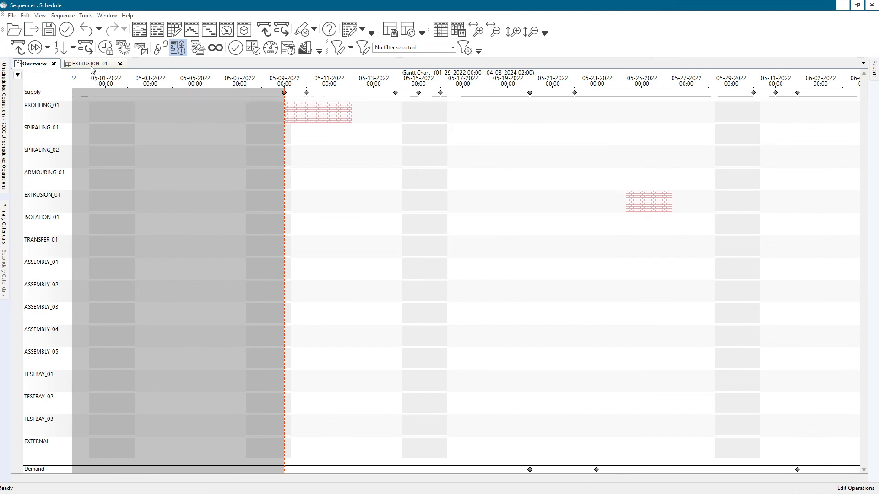
Examine PROFILING_01's Breakdown period in its primary resource calendar and on the Gantt chart.
{"action": "right_click", "coordinate": [59, 124]}
{"action": "right_click", "coordinate": [24, 151]}
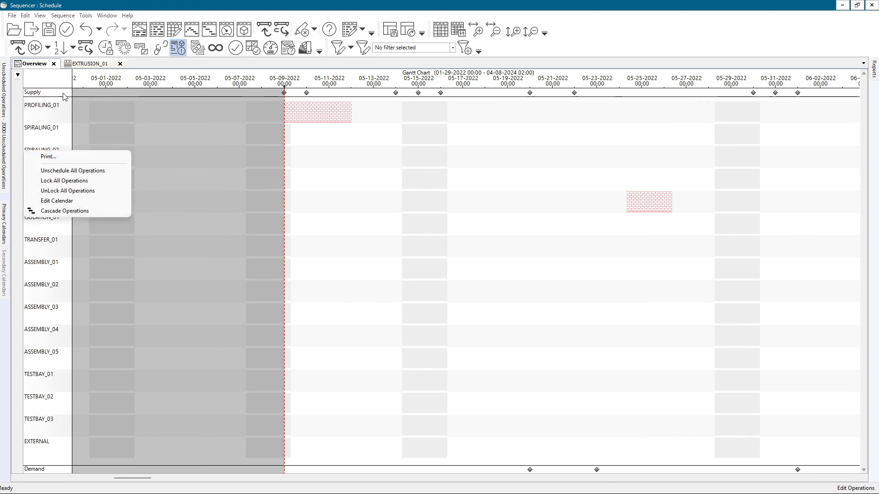
{"action": "left_click", "coordinate": [5, 215]}
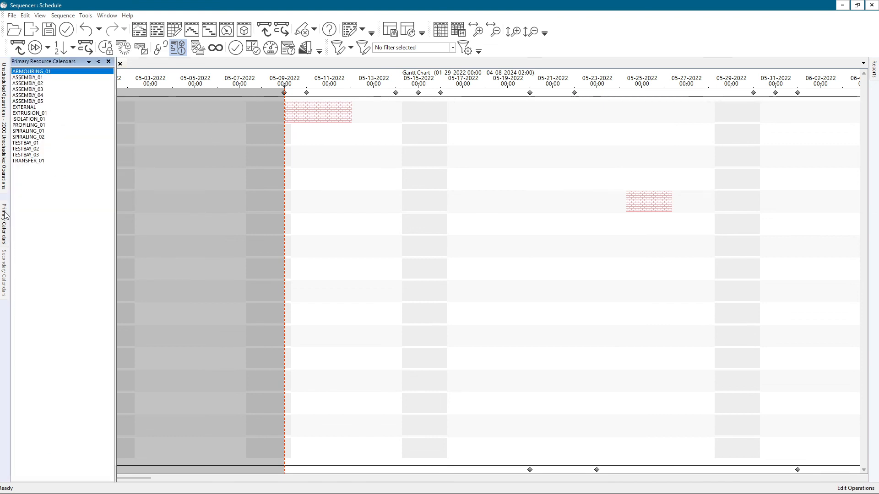
{"action": "double_click", "coordinate": [28, 126]}
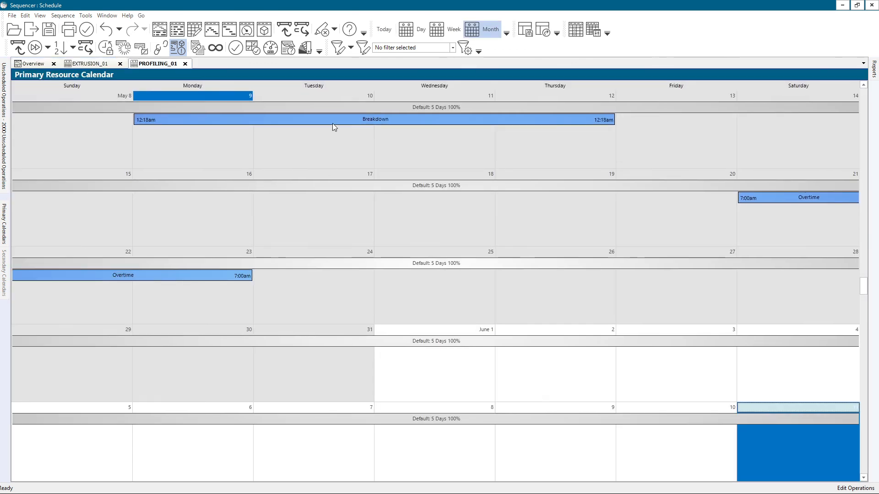
{"action": "left_click", "coordinate": [270, 121]}
{"action": "scroll", "coordinate": [309, 163], "scroll_direction": "up", "scroll_amount": 2}
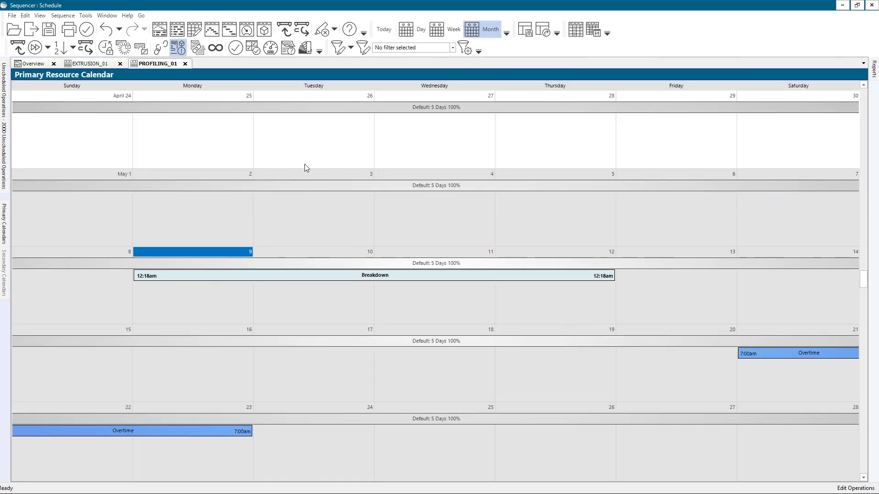
{"action": "left_click", "coordinate": [20, 66]}
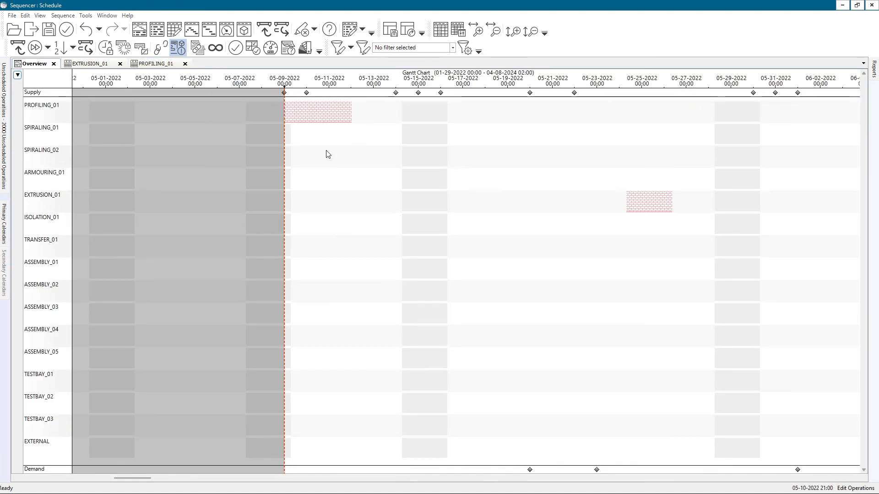
{"action": "scroll", "coordinate": [328, 154], "scroll_direction": "down", "scroll_amount": 1}
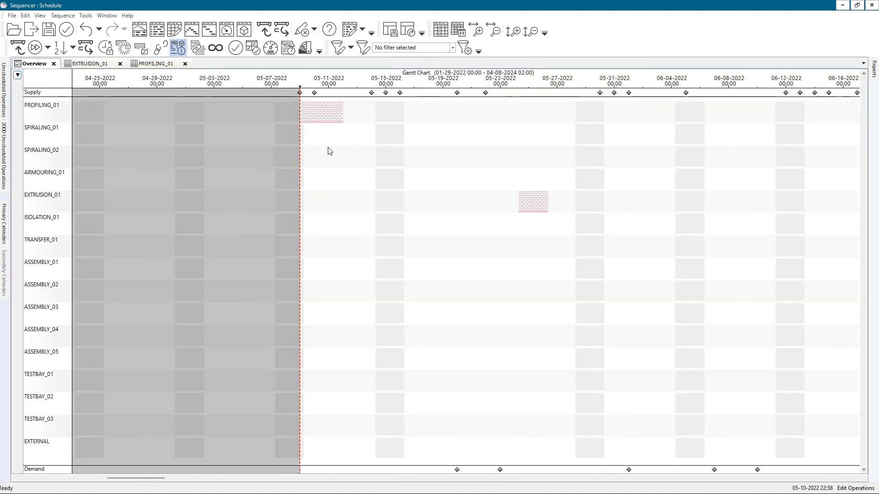
Delete the Breakdown and Overtime periods from PROFILING_01's primary resource calendar.
{"action": "left_click", "coordinate": [155, 64]}
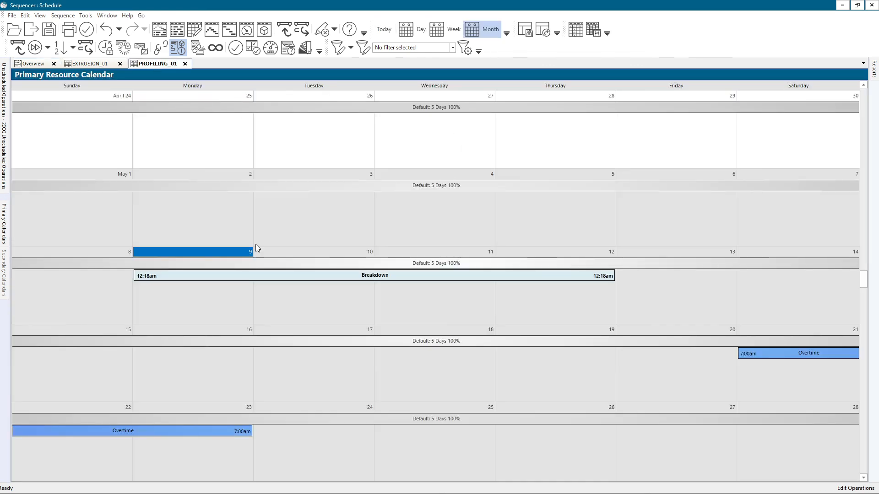
{"action": "right_click", "coordinate": [344, 275]}
{"action": "left_click", "coordinate": [362, 280]}
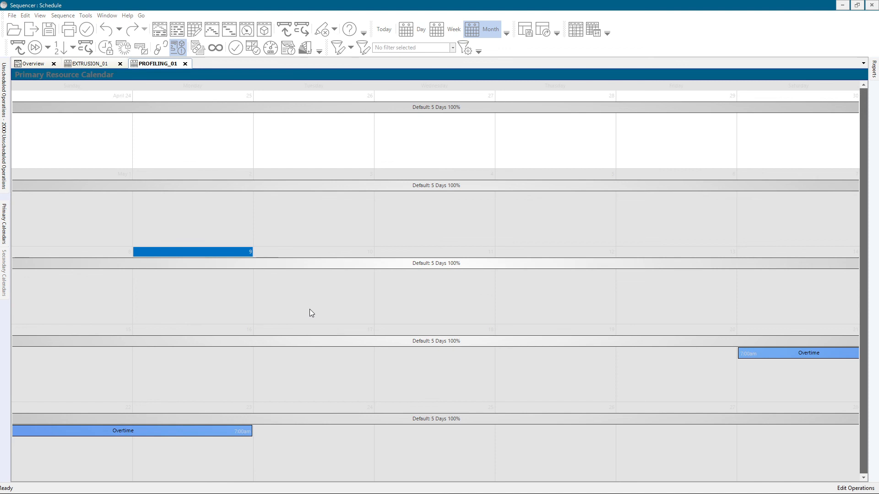
{"action": "right_click", "coordinate": [168, 434]}
{"action": "left_click", "coordinate": [188, 436]}
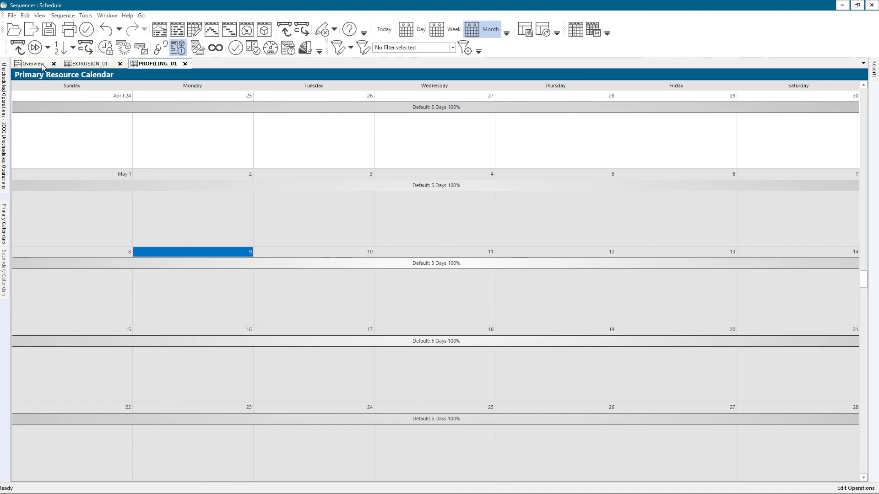
Close the EXTRUSION_01 and PROFILING_01 calendars and return to the Gantt overview.
{"action": "left_click", "coordinate": [87, 64]}
{"action": "left_click", "coordinate": [120, 63]}
{"action": "left_click", "coordinate": [120, 63]}
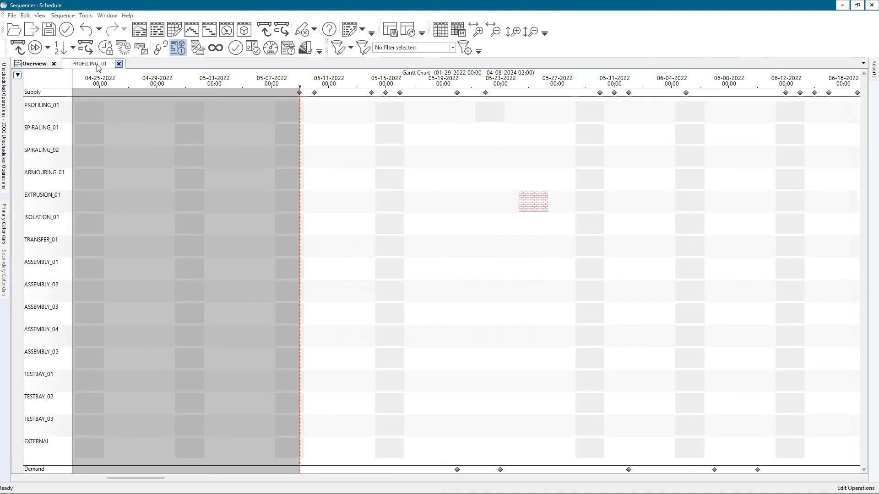
Switch the Gantt chart to Calendar Edit Mode and view the available commands for PROFILING_01 and SPIRALING_02.
{"action": "left_click", "coordinate": [350, 30]}
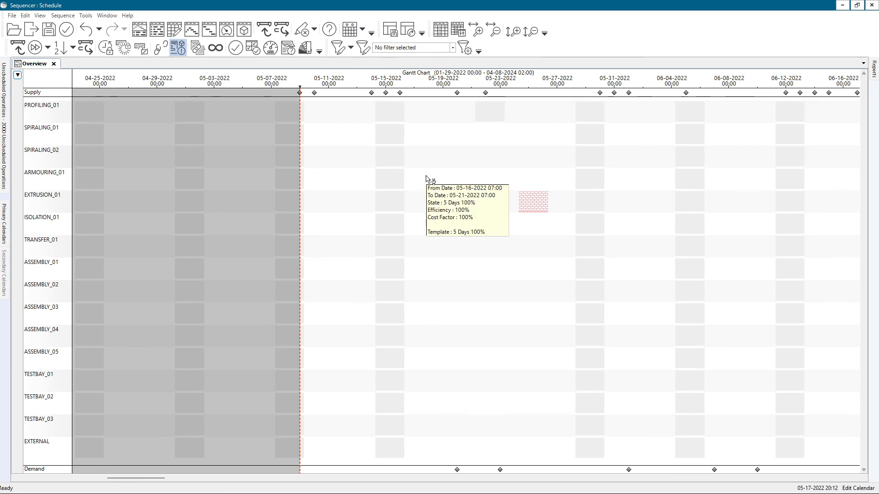
{"action": "right_click", "coordinate": [44, 106]}
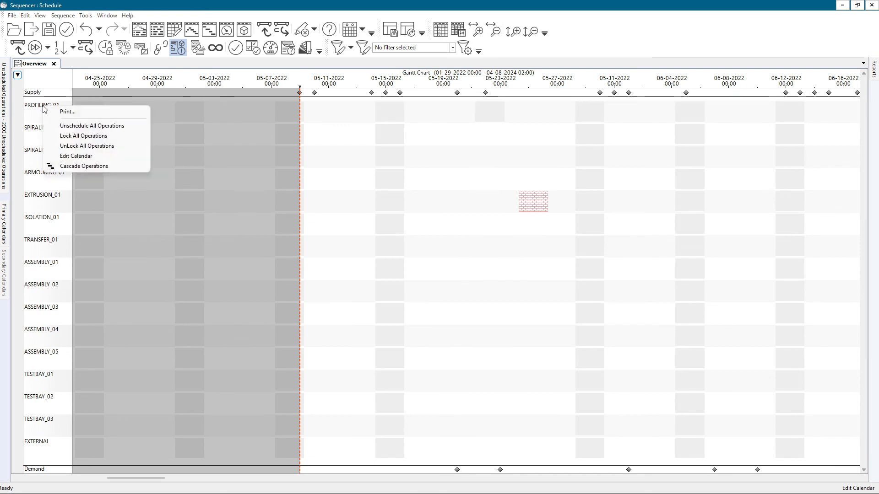
{"action": "right_click", "coordinate": [35, 143]}
{"action": "right_click", "coordinate": [31, 152]}
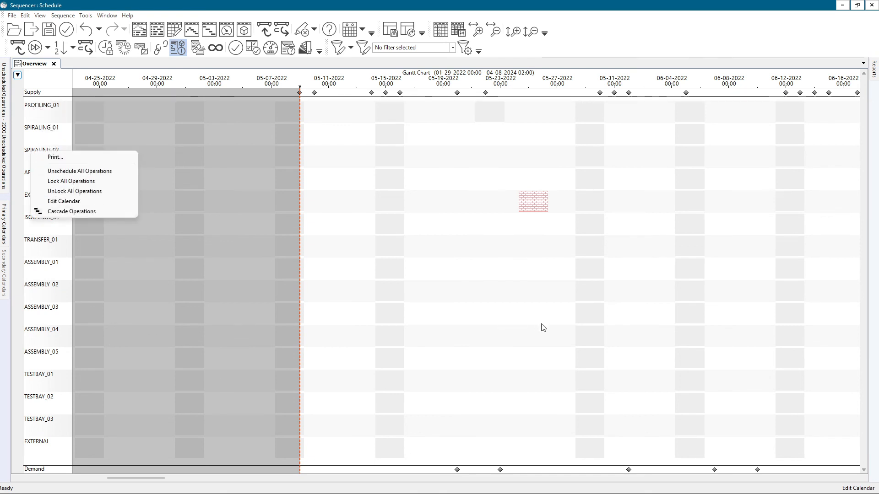